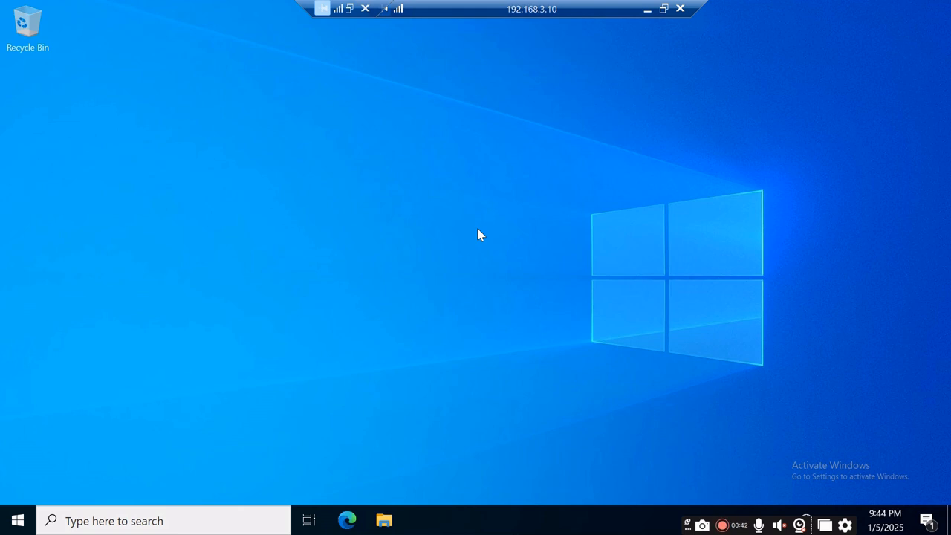
Open Command Prompt and run ncpa.cpl to bring up Network Connections
left_click(206, 522)
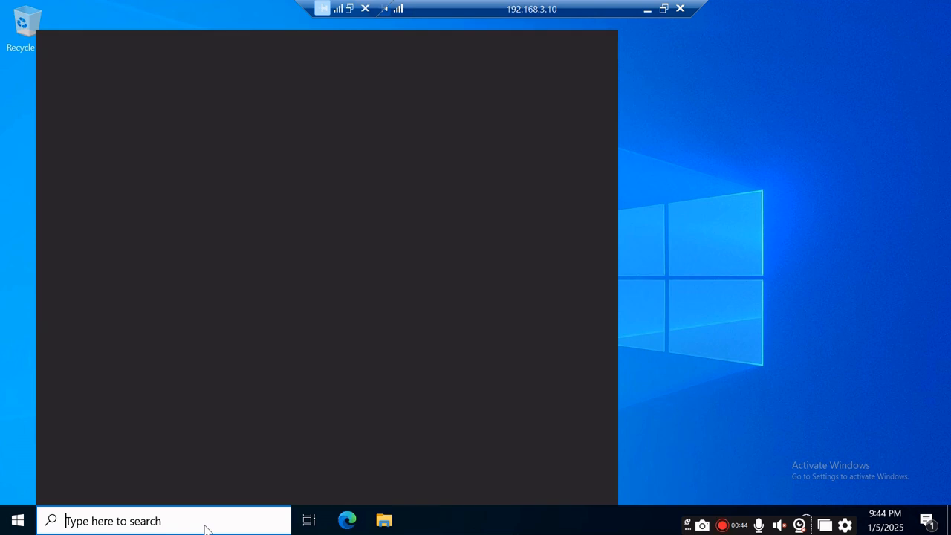
type("cmd")
key("Return")
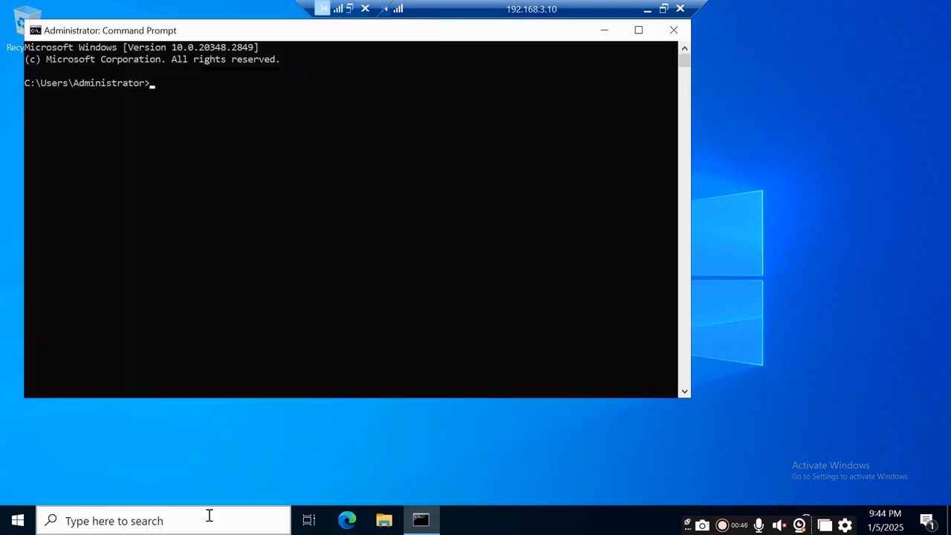
type("ip")
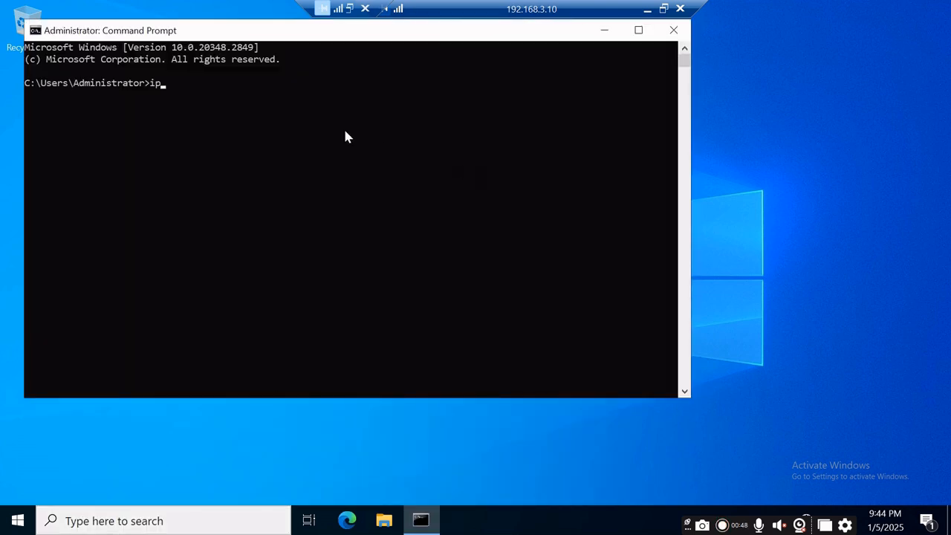
key("BackSpace")
key("BackSpace")
type("ncpa.cpl")
key("Return")
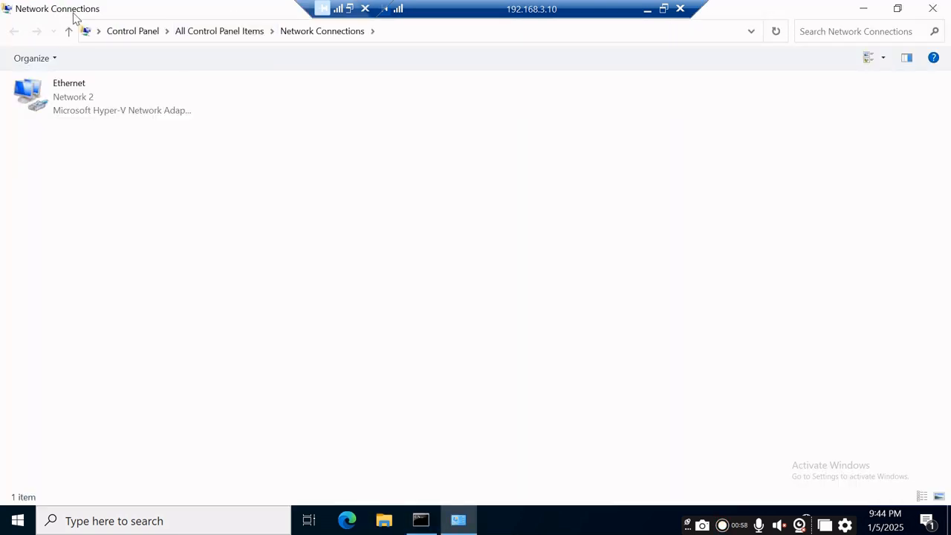
Review the static IP address and preferred DNS server in the Ethernet adapter's IPv4 properties, and close its dialogs
double_click(68, 92)
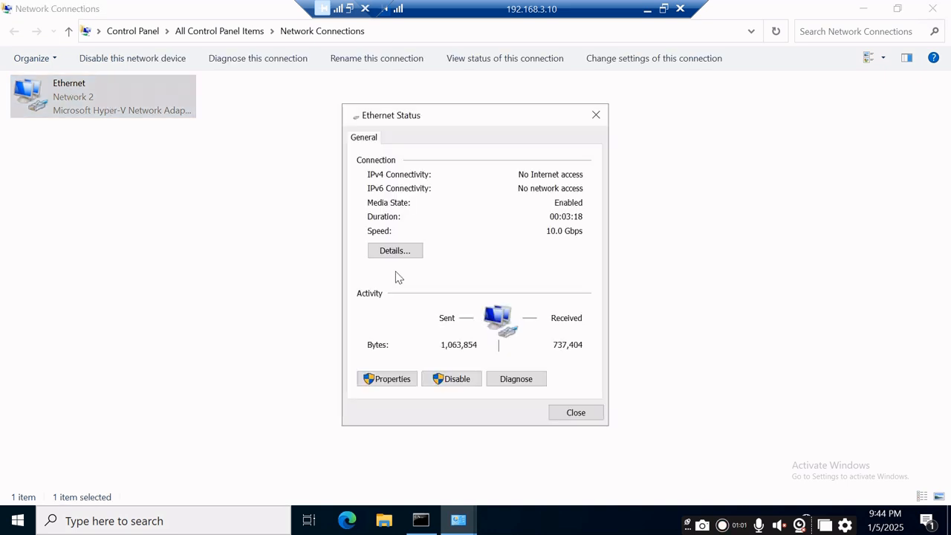
left_click(392, 378)
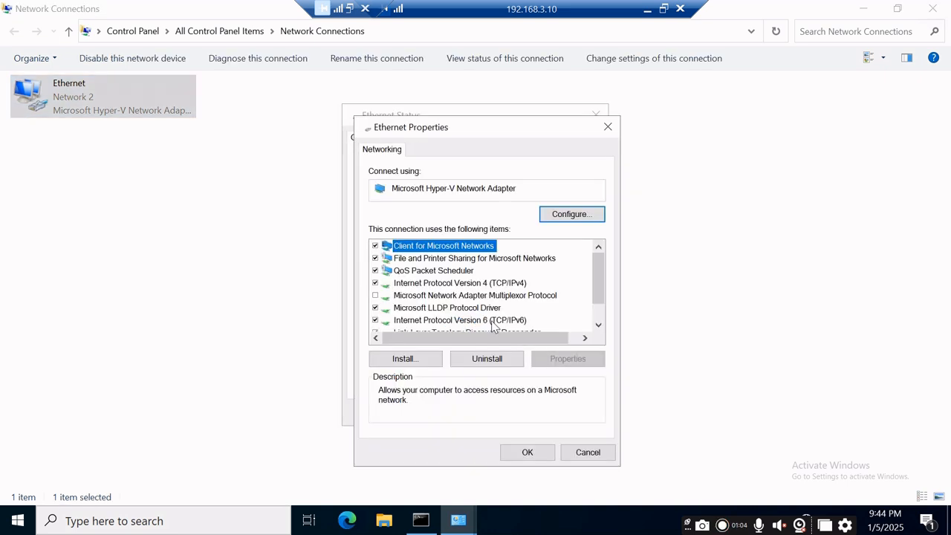
left_click(514, 286)
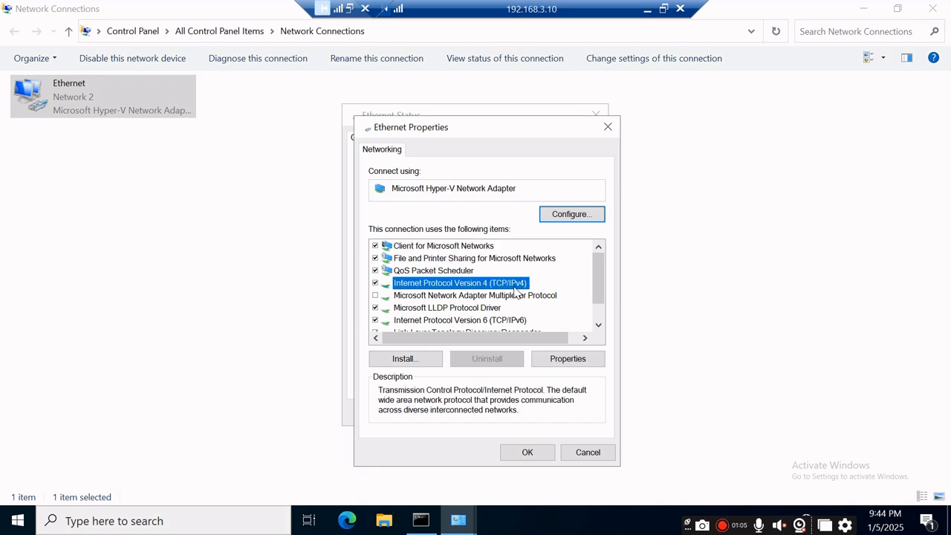
left_click(593, 359)
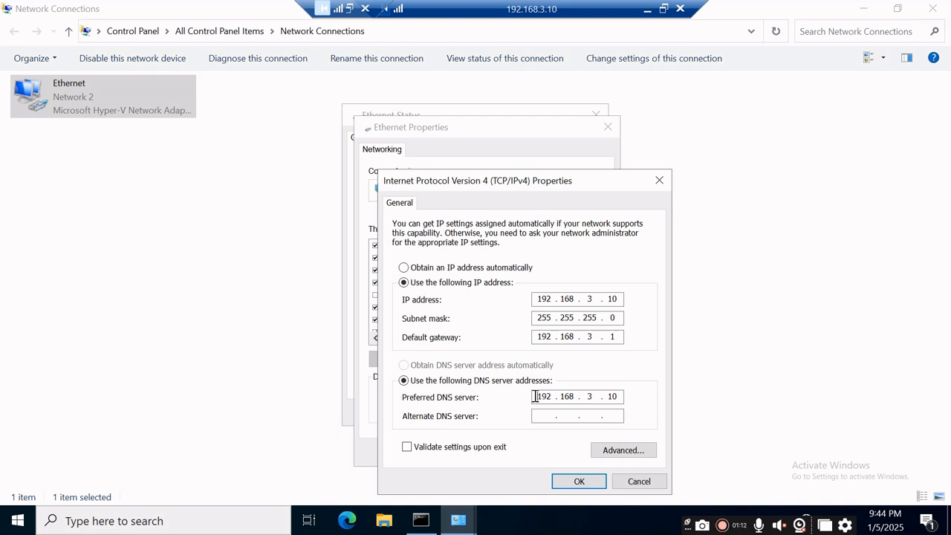
left_click_drag(534, 397, 569, 394)
double_click(533, 301)
left_click(547, 298)
left_click(578, 481)
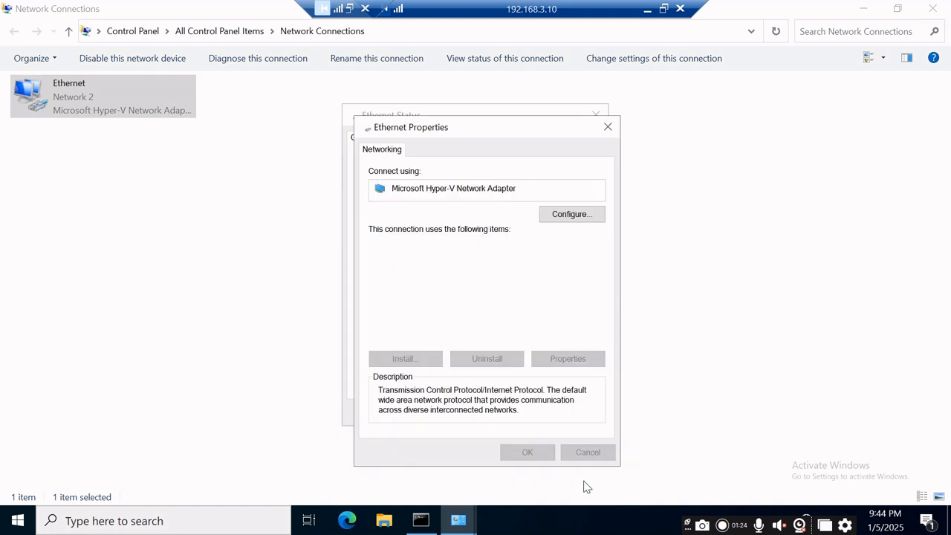
left_click(543, 455)
left_click(585, 413)
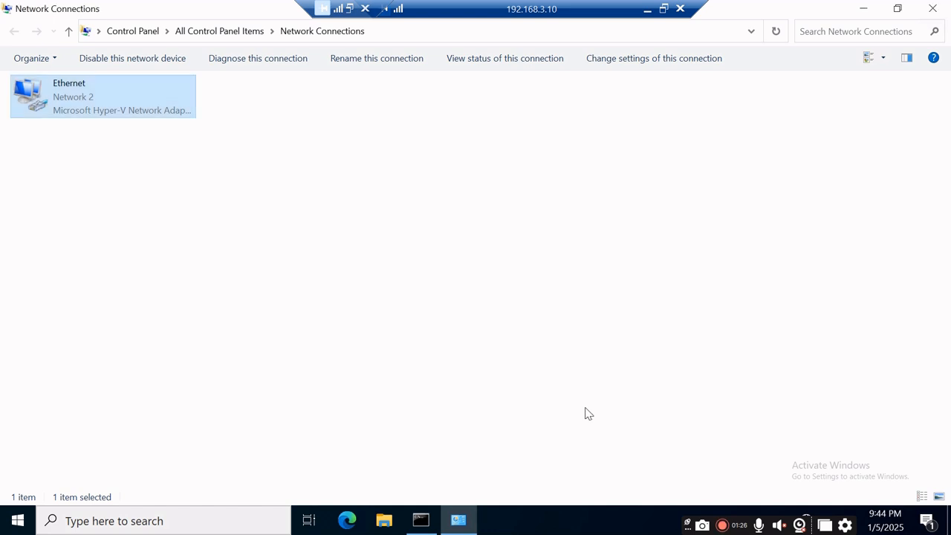
Check the server's device name in This PC's system properties
left_click(372, 524)
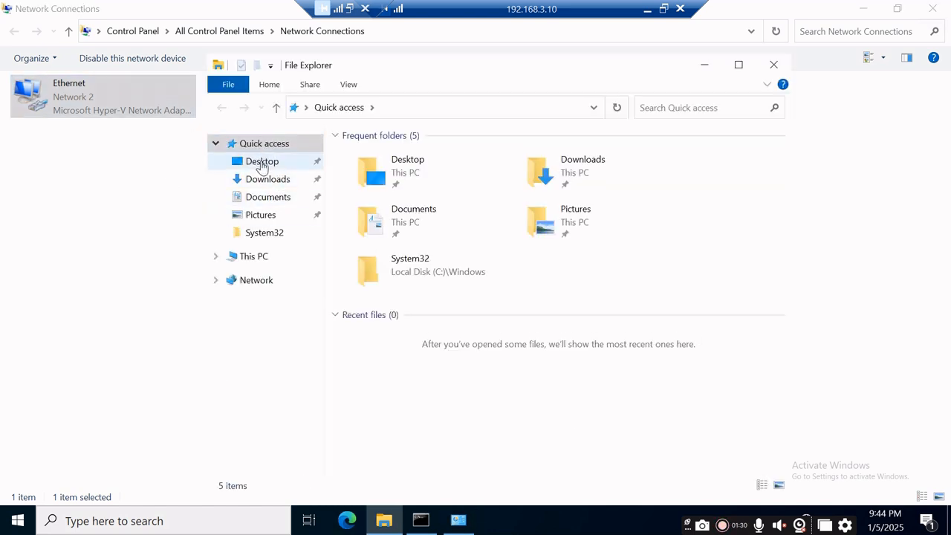
right_click(261, 260)
left_click(334, 460)
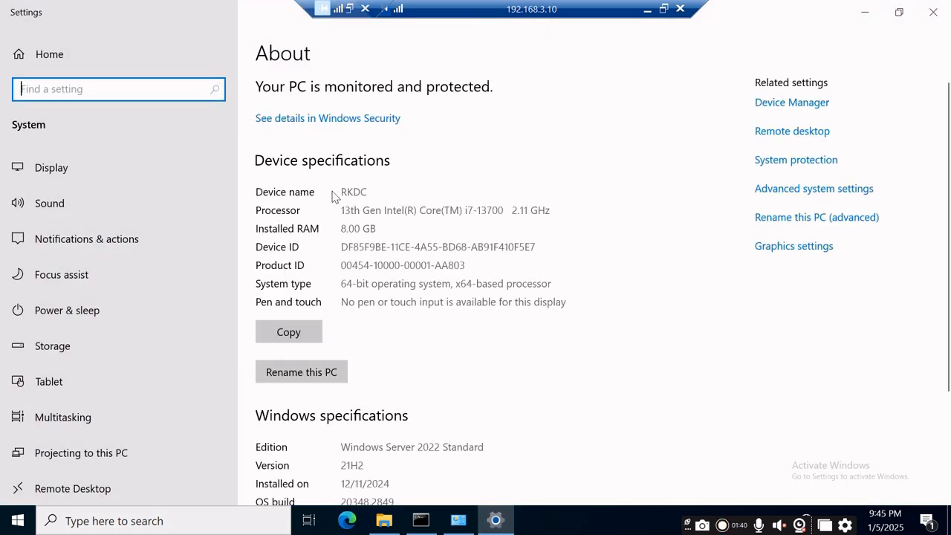
left_click(366, 192)
double_click(366, 191)
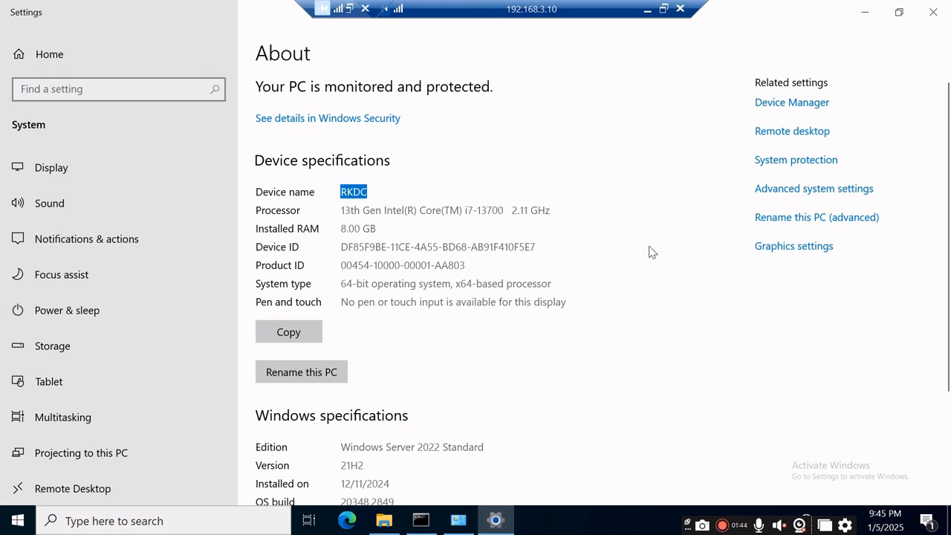
left_click(651, 211)
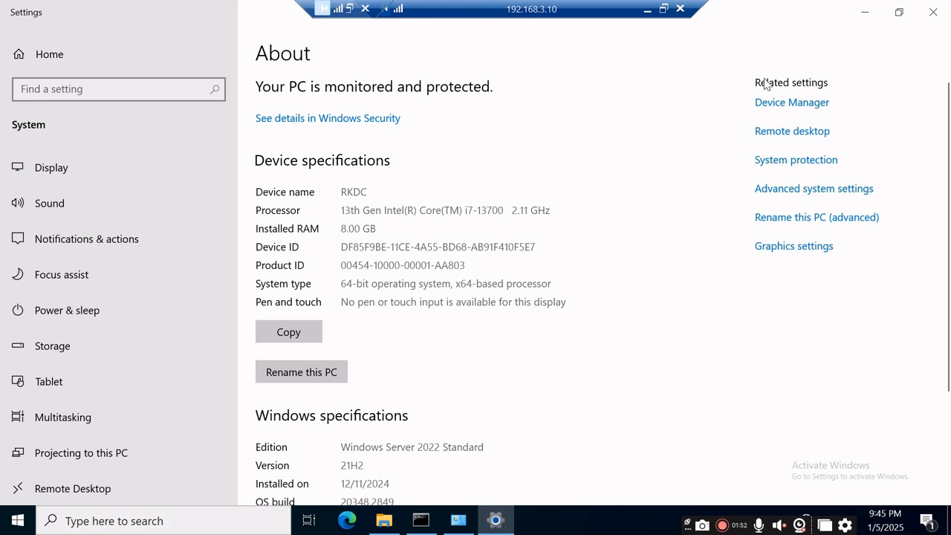
Close the Settings, File Explorer, Network Connections and Command Prompt windows
left_click(948, 17)
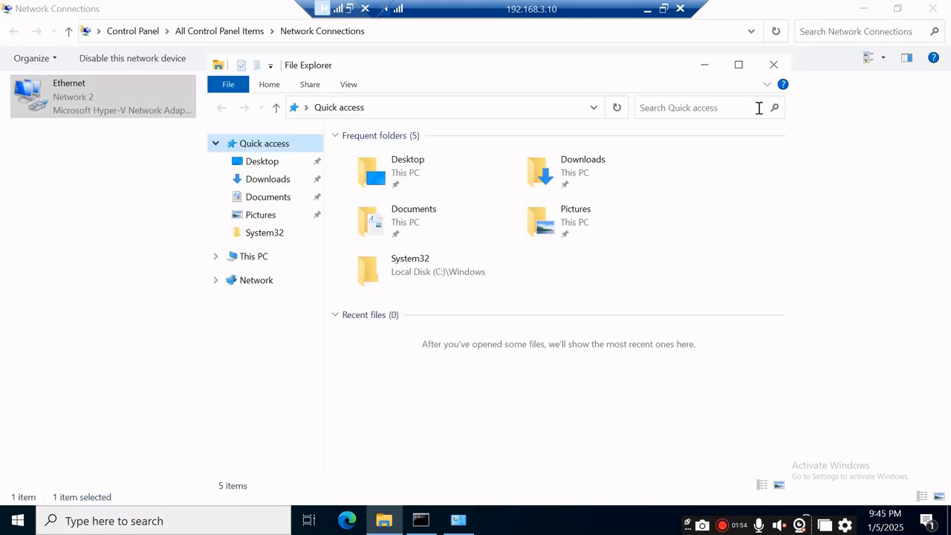
left_click(775, 67)
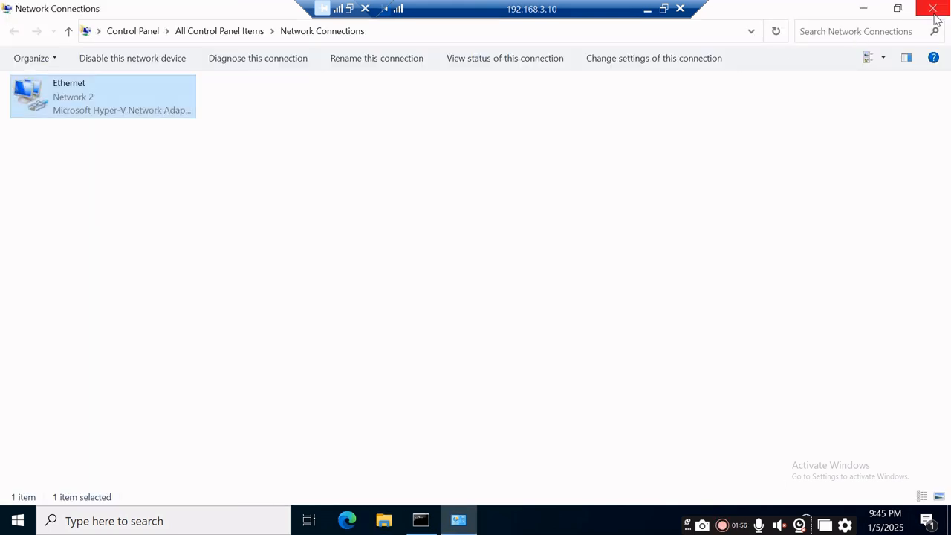
left_click(934, 10)
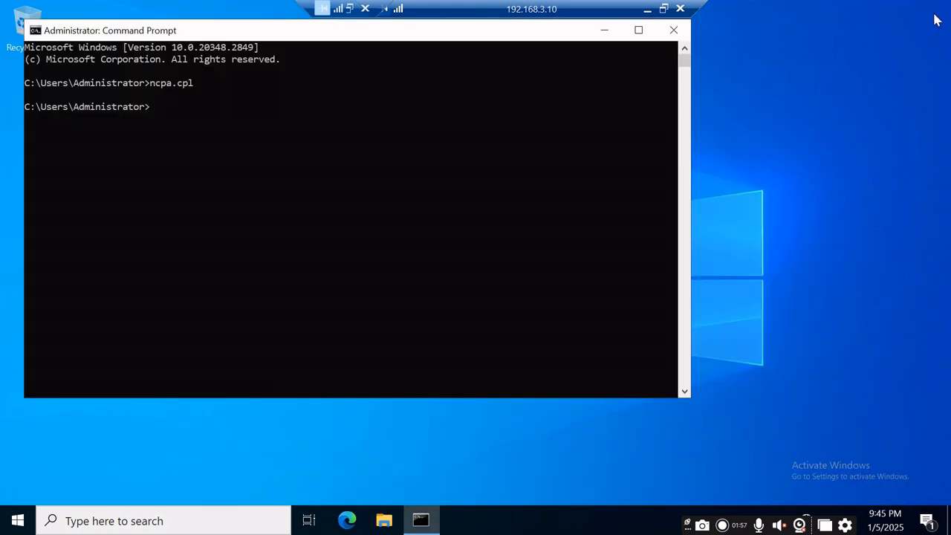
left_click(673, 34)
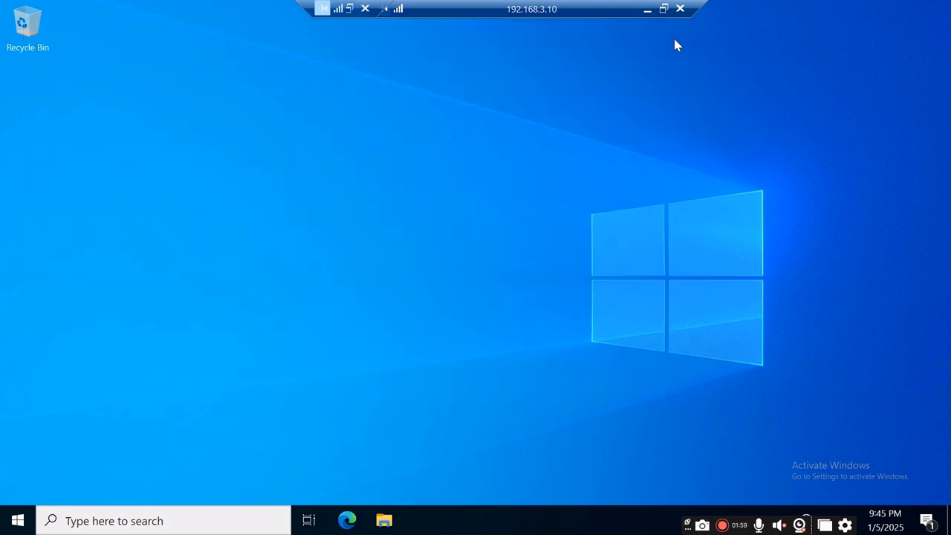
Find and open Server Manager, and dismiss the Windows Admin Center and Azure Arc notice
left_click(149, 522)
type("s")
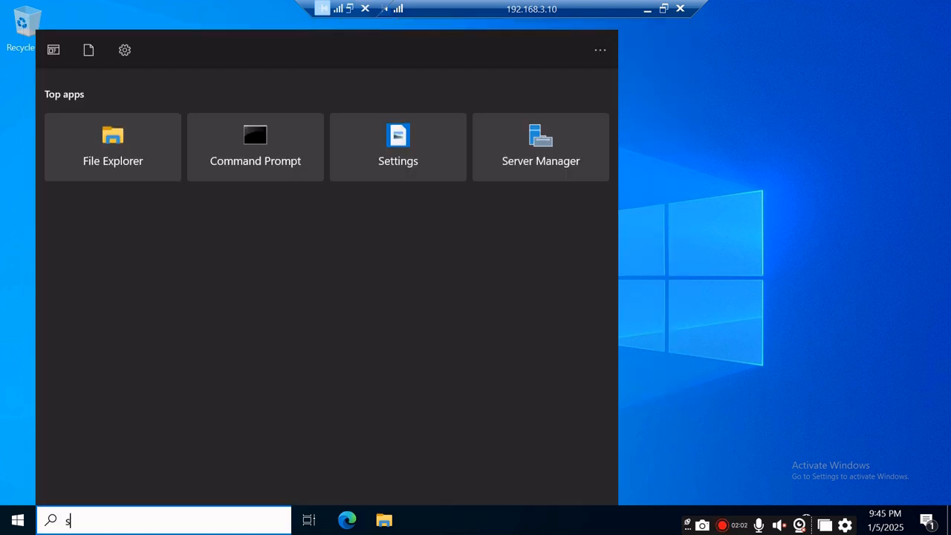
type("erv")
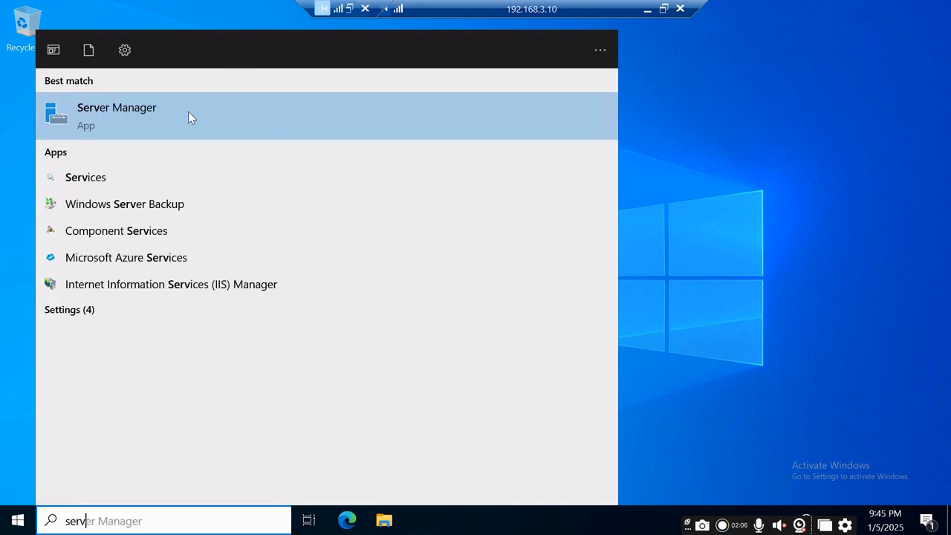
type("e")
left_click(186, 121)
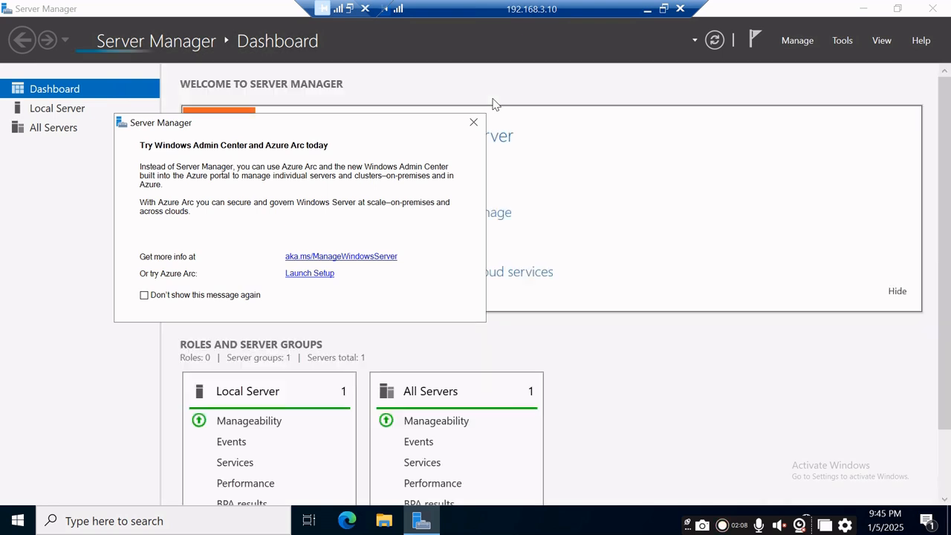
left_click(473, 123)
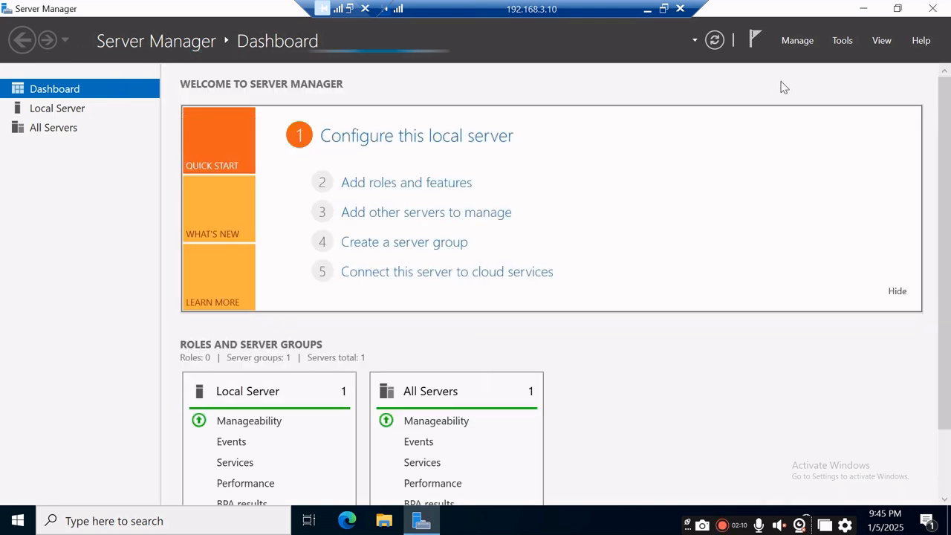
Start adding roles and features with a role-based or feature-based installation on the RKDC server from the server pool
left_click(797, 41)
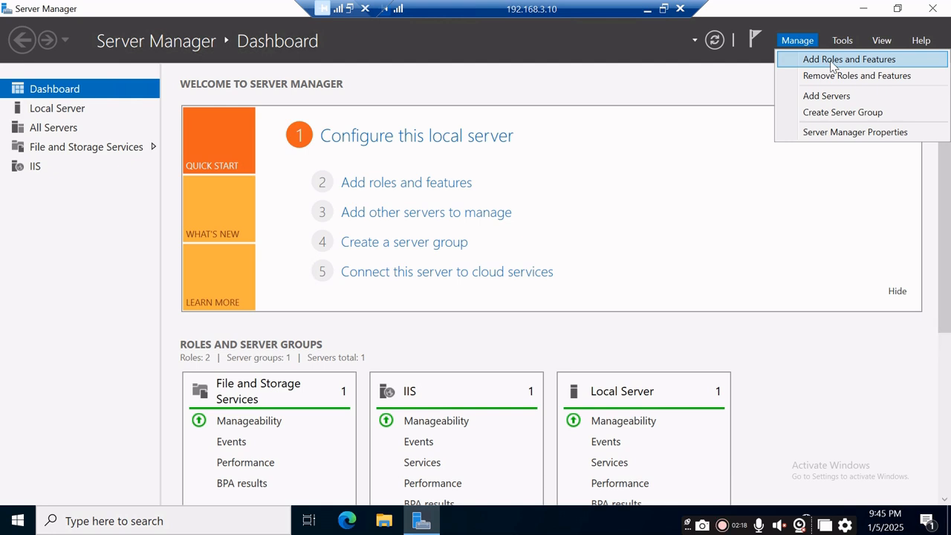
left_click(831, 63)
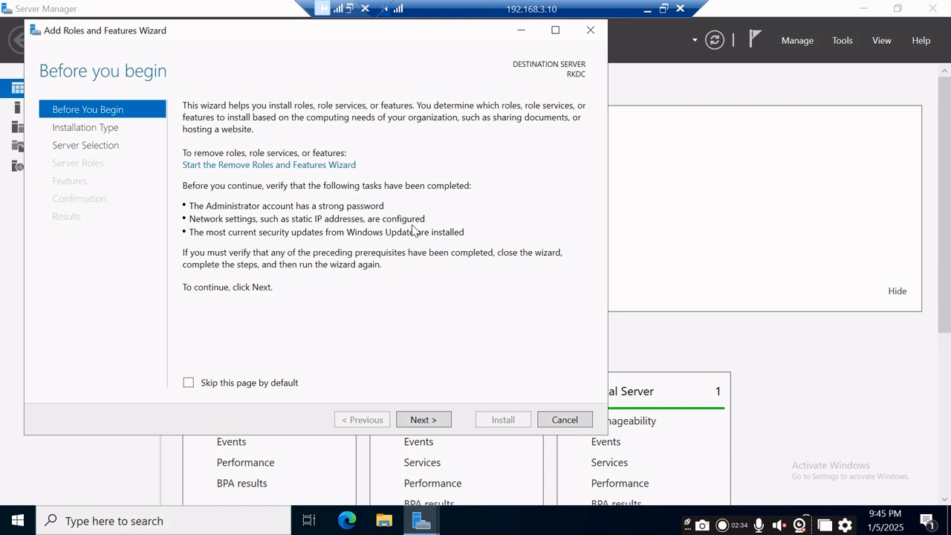
left_click(428, 421)
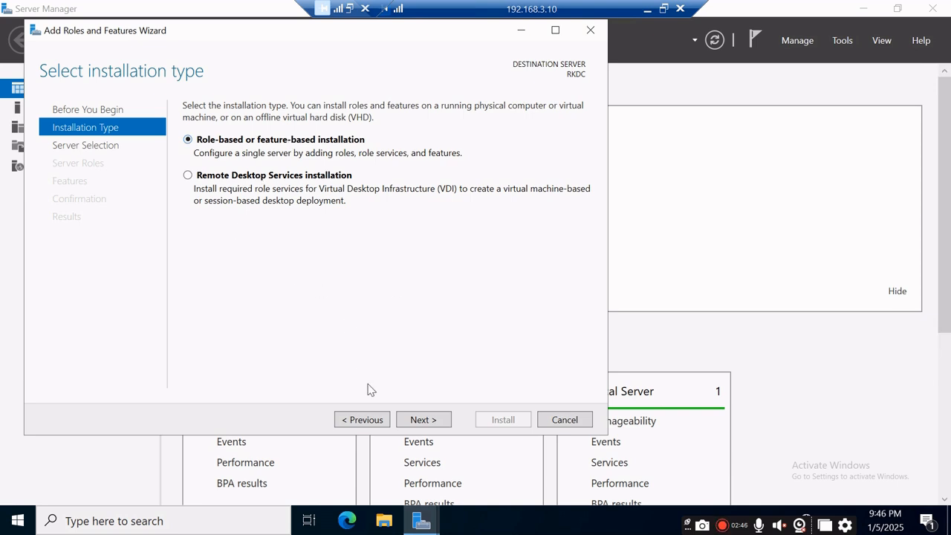
left_click(420, 420)
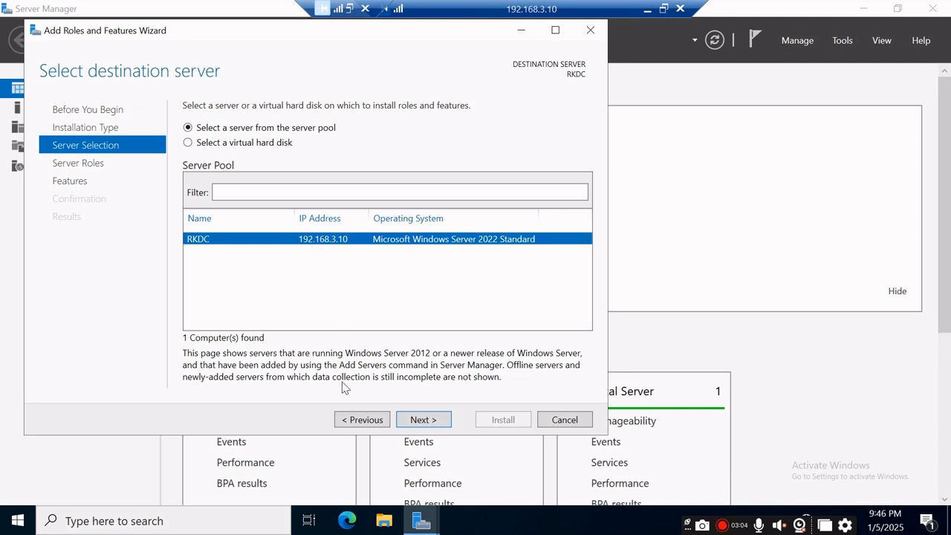
left_click(428, 420)
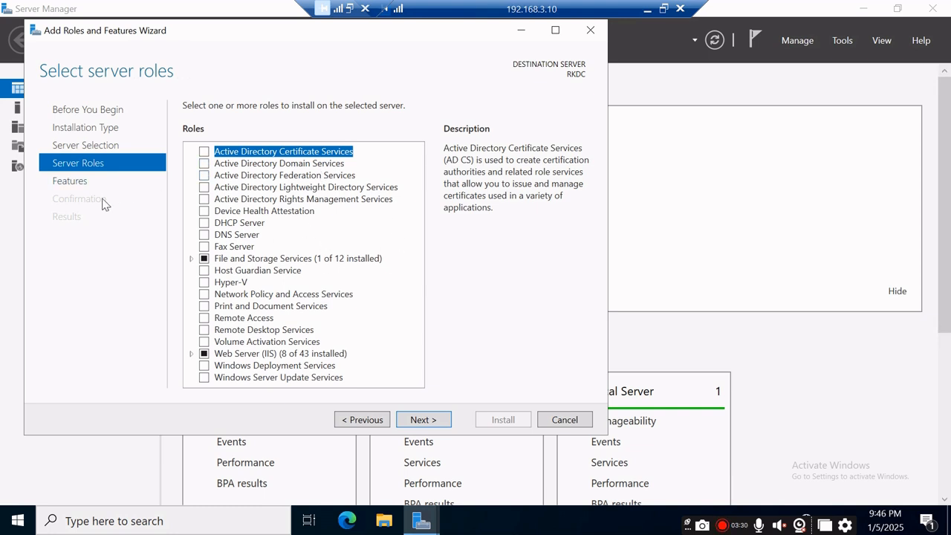
Select the Active Directory Domain Services role and add its required features, including the management tools
left_click(204, 165)
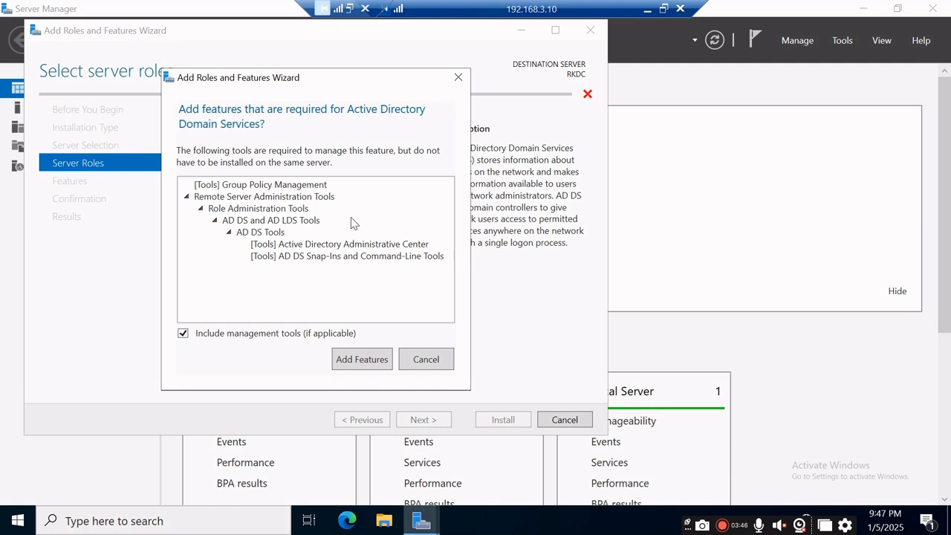
left_click(378, 365)
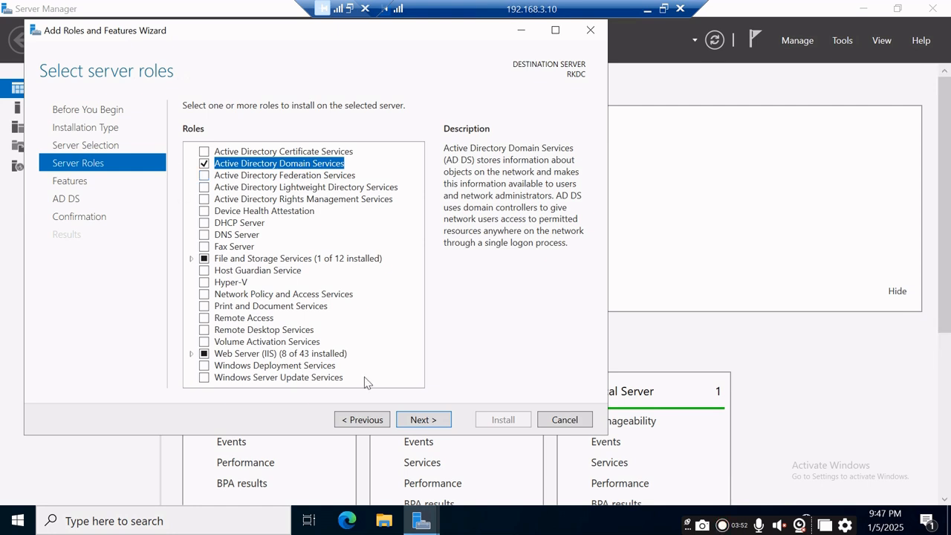
left_click(423, 420)
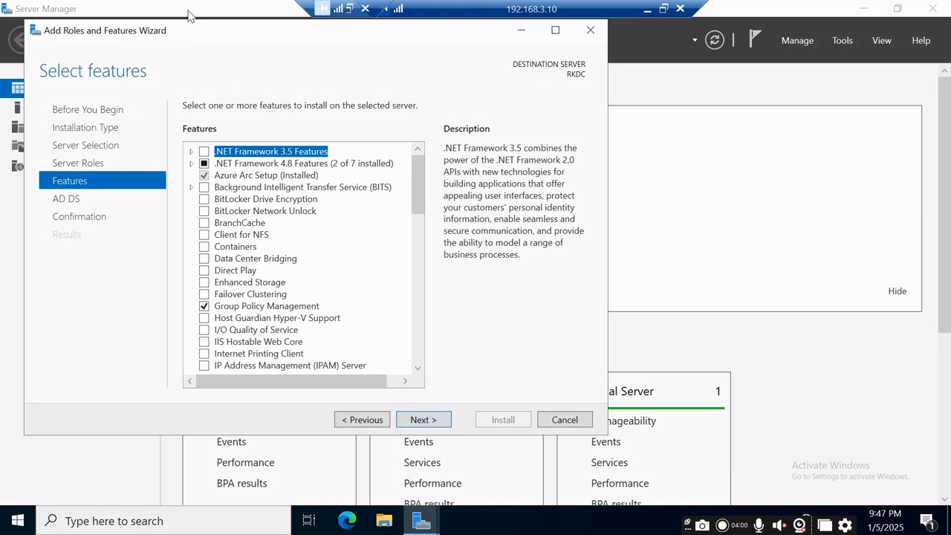
Accept the preselected features and install the Active Directory Domain Services role
left_click_drag(211, 36, 288, 48)
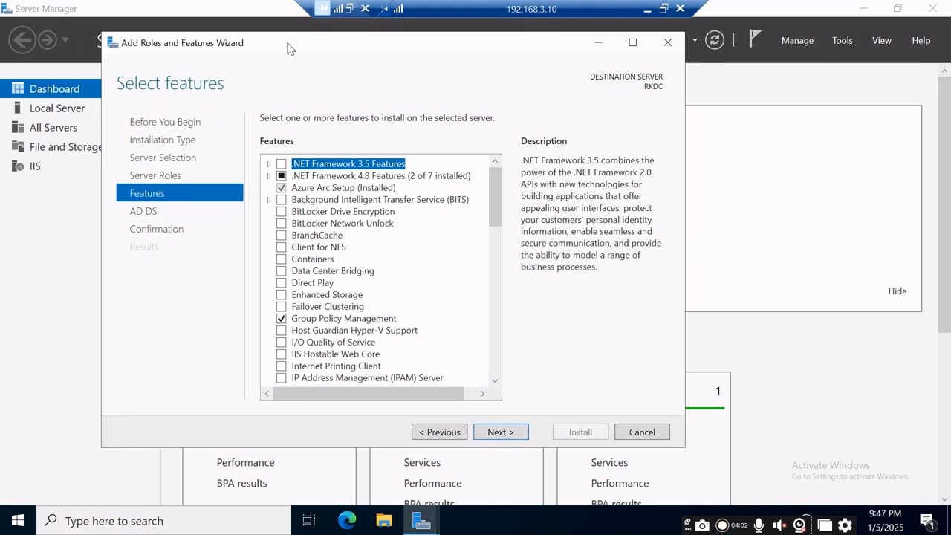
left_click(501, 432)
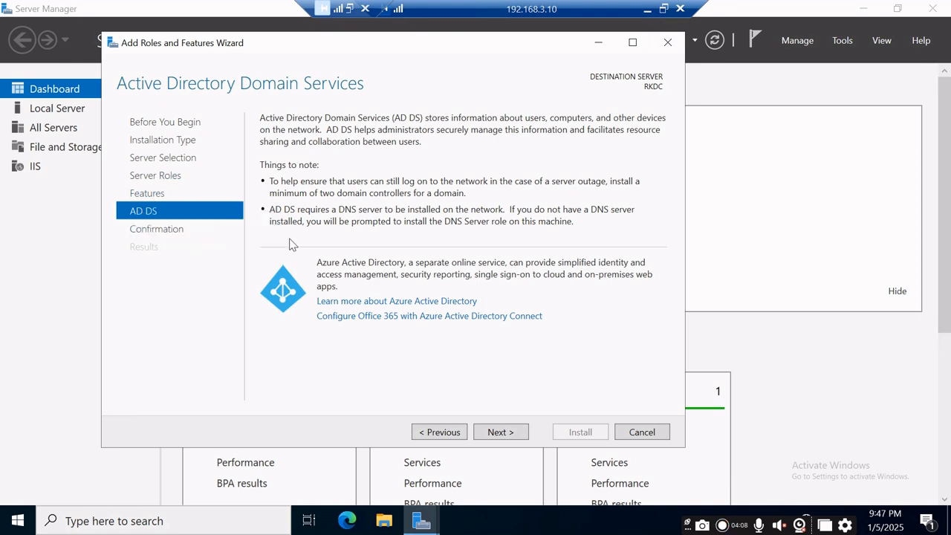
left_click(504, 433)
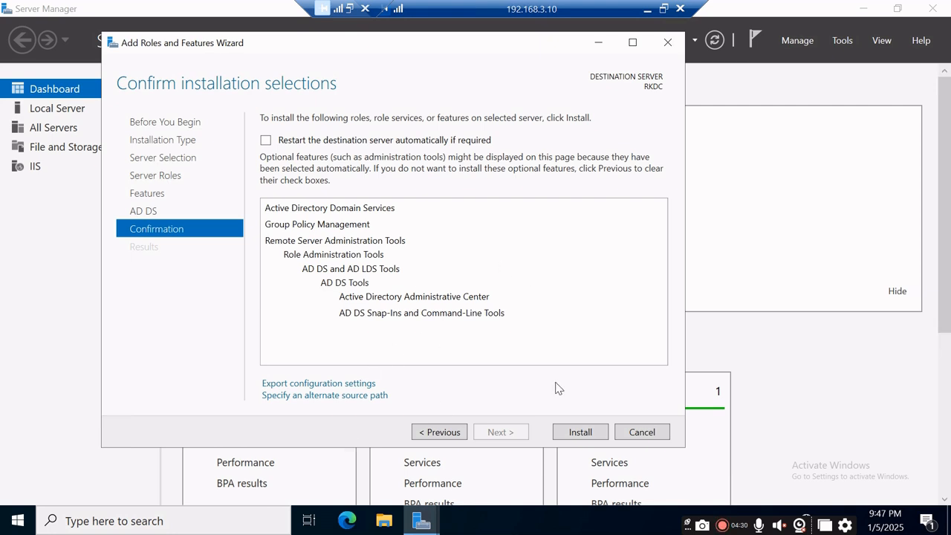
left_click(590, 433)
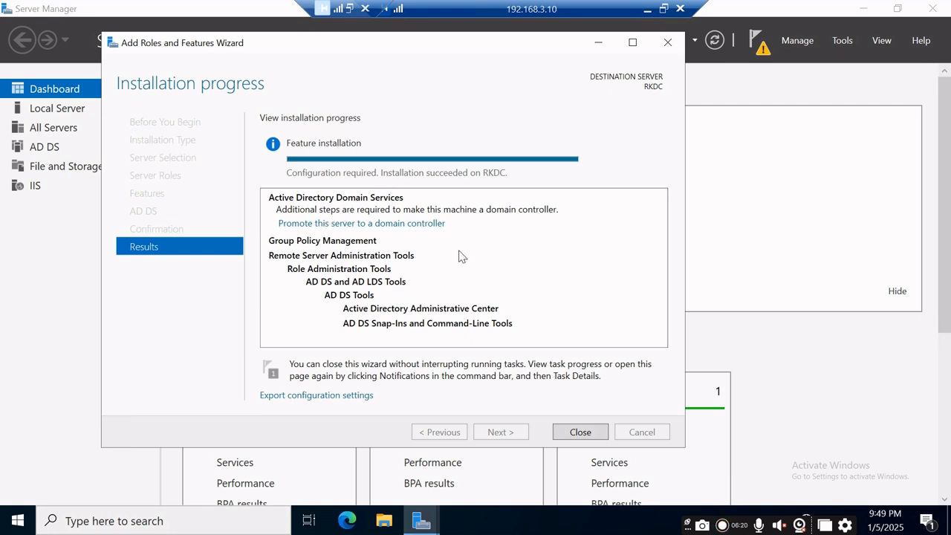
left_click(417, 223)
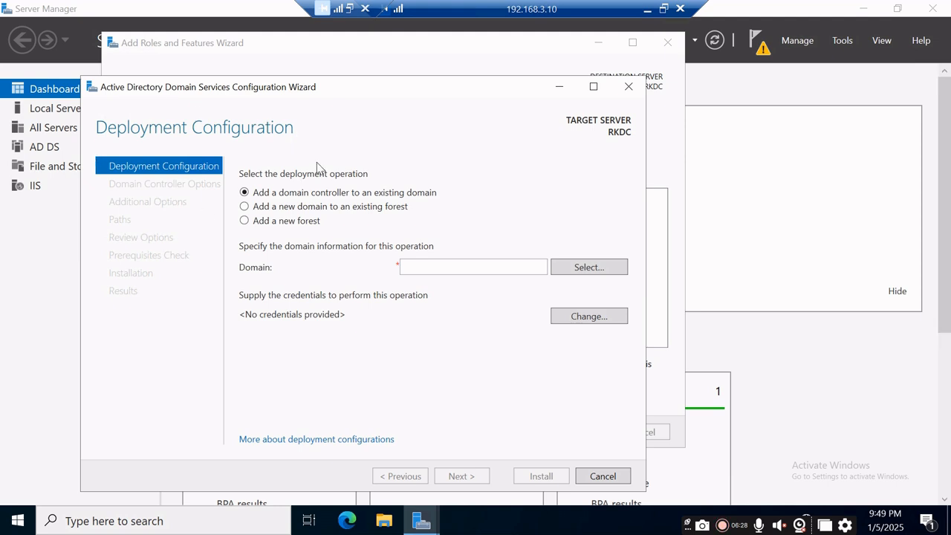
left_click_drag(365, 98, 389, 85)
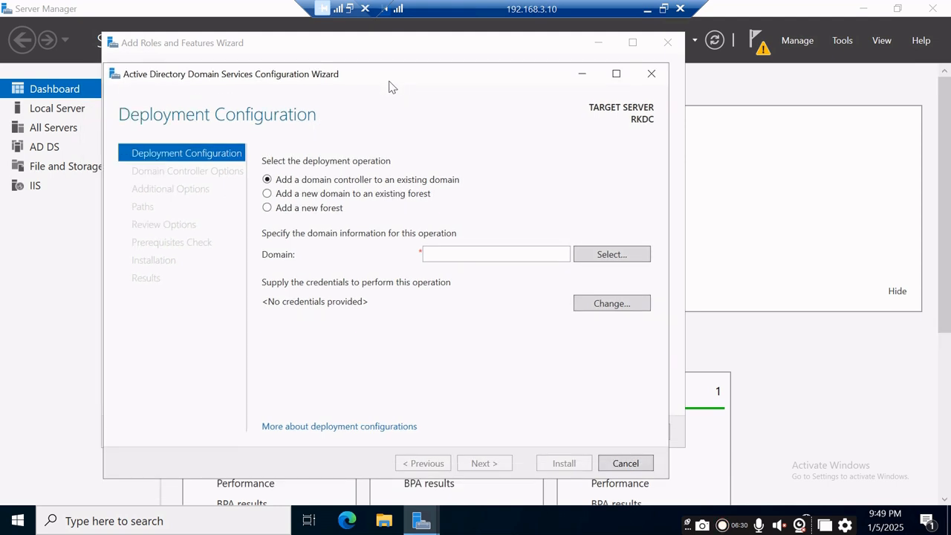
left_click(626, 463)
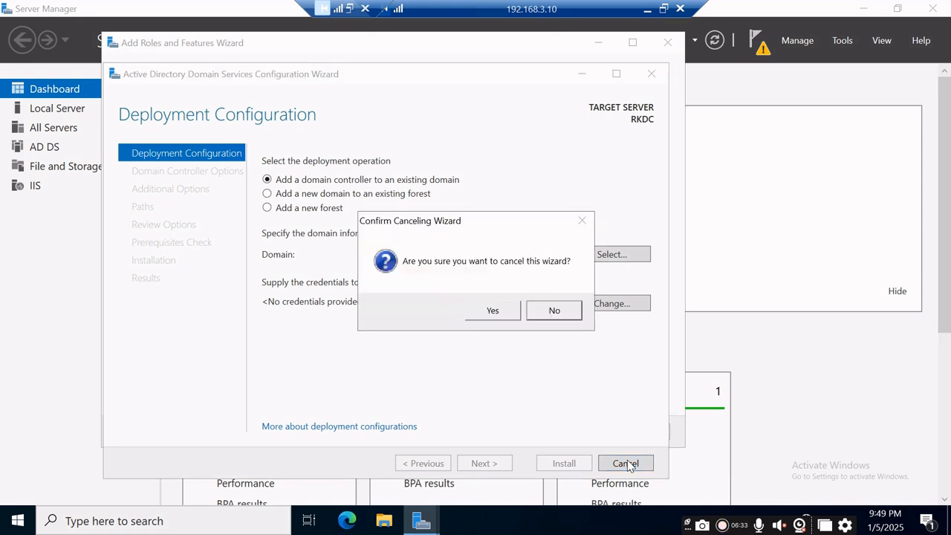
left_click(494, 316)
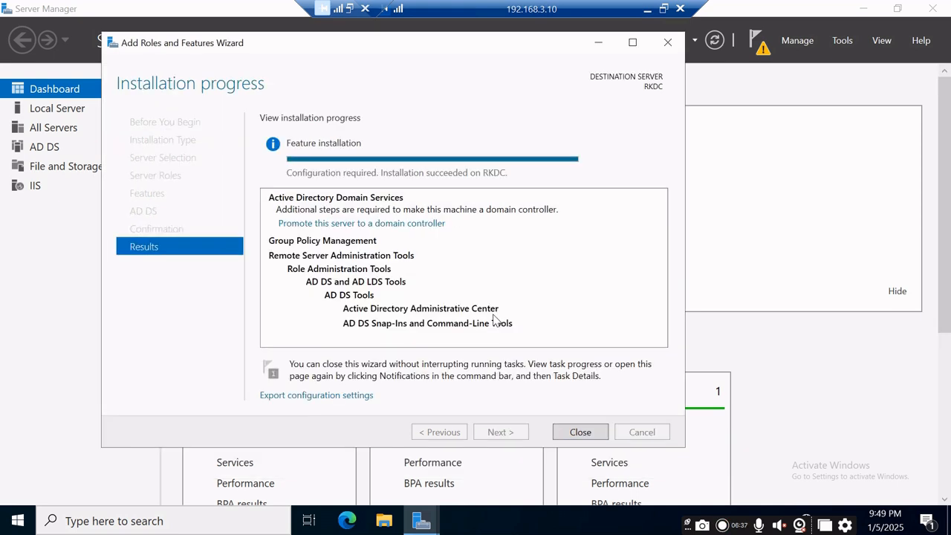
Close the finished role installation wizard and start promoting the server to a domain controller from the post-deployment notification
left_click(595, 433)
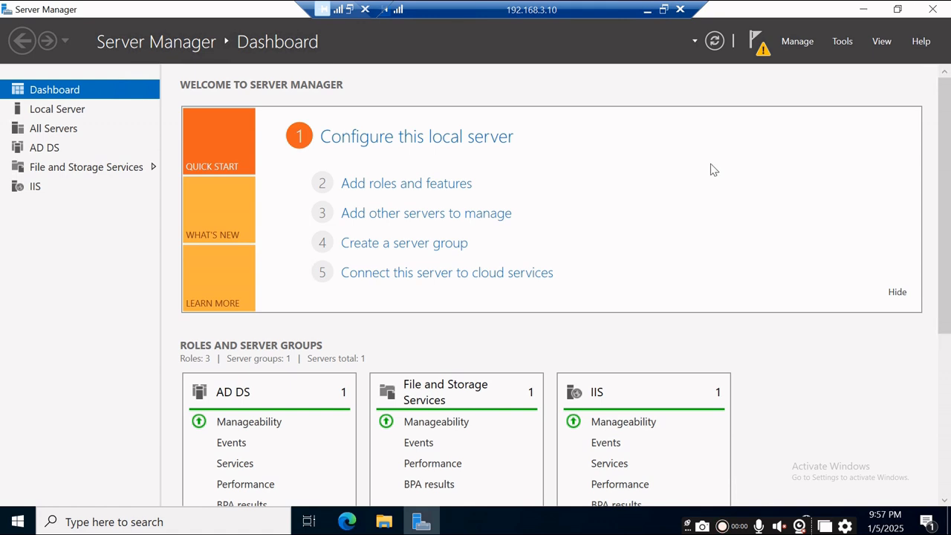
left_click(758, 43)
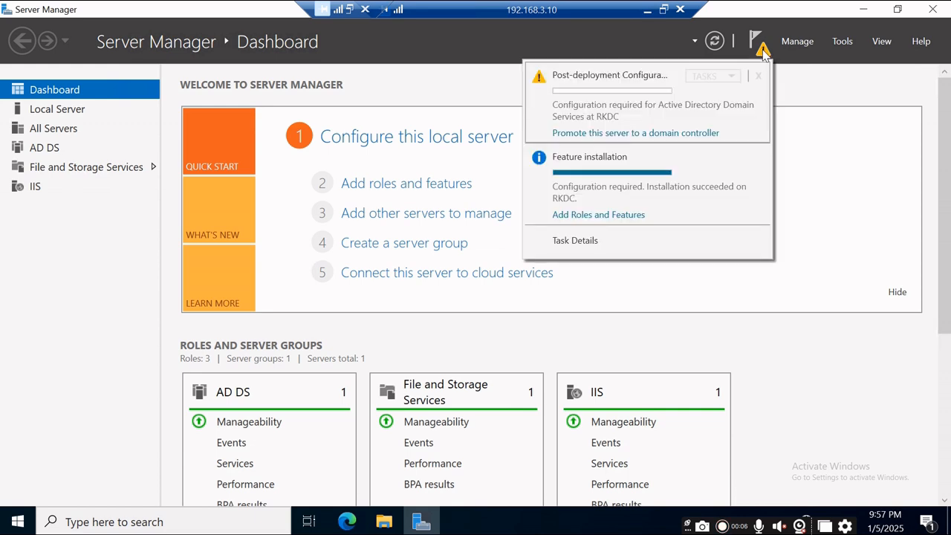
left_click(583, 134)
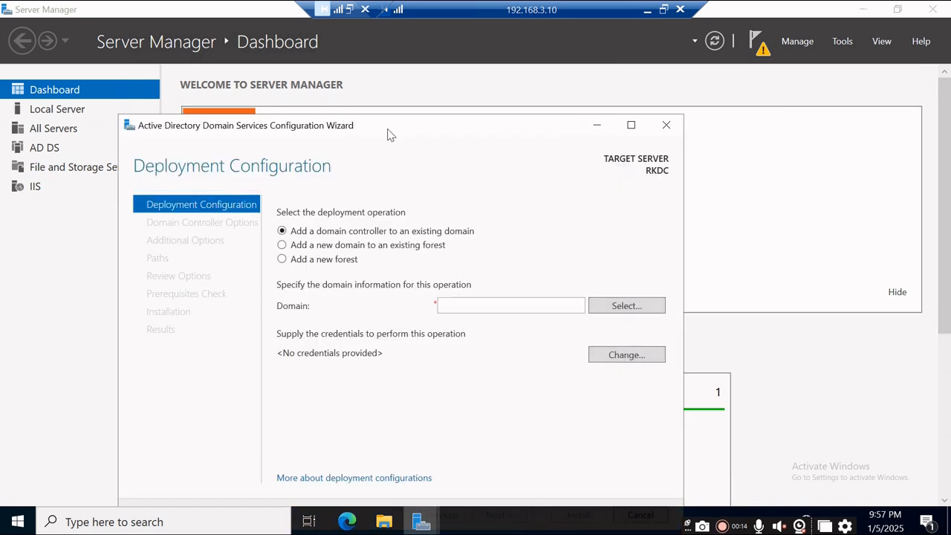
left_click_drag(404, 131, 428, 95)
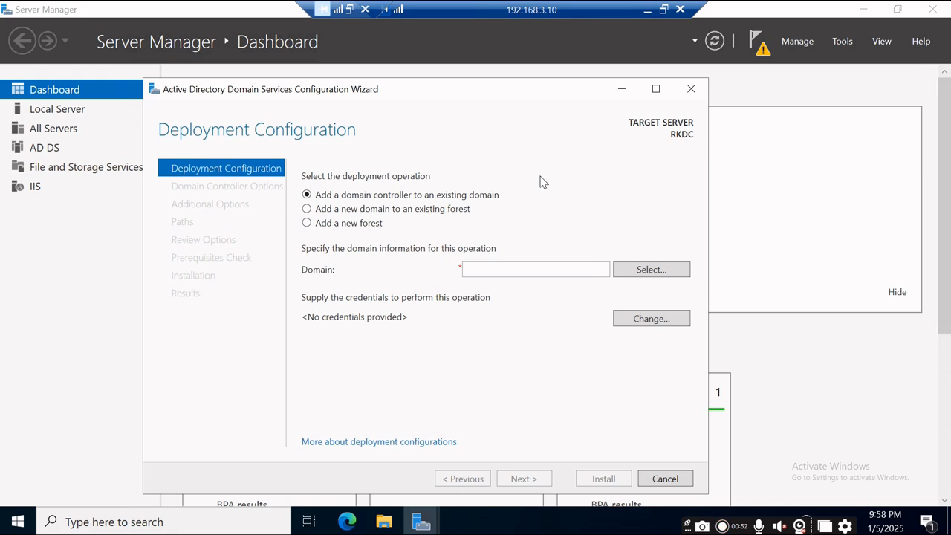
Choose to add a new forest with the root domain name rkitsupport.com and continue to the domain controller options
left_click(307, 224)
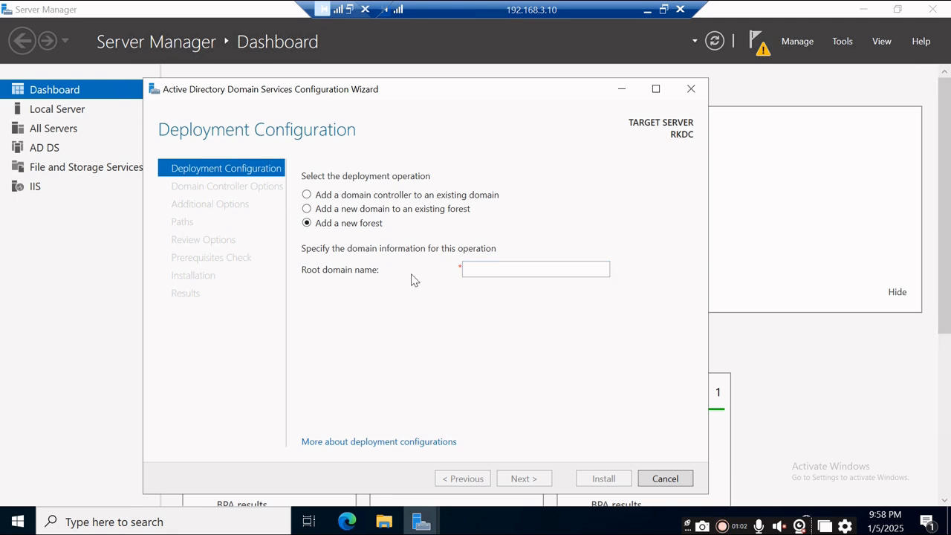
left_click(514, 272)
type("rk")
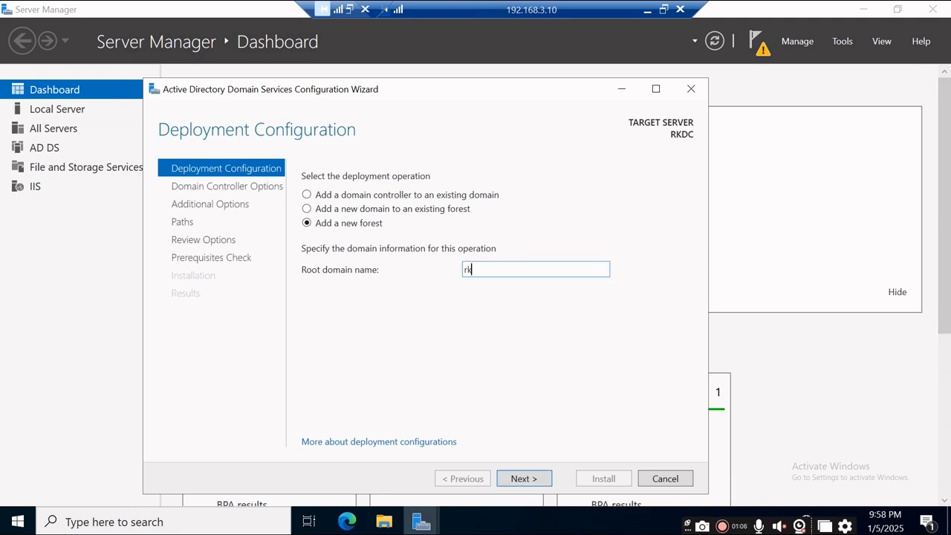
type("support")
key("BackSpace")
key("BackSpace")
key("BackSpace")
key("BackSpace")
key("BackSpace")
key("BackSpace")
type("itsupport.com")
left_click(524, 479)
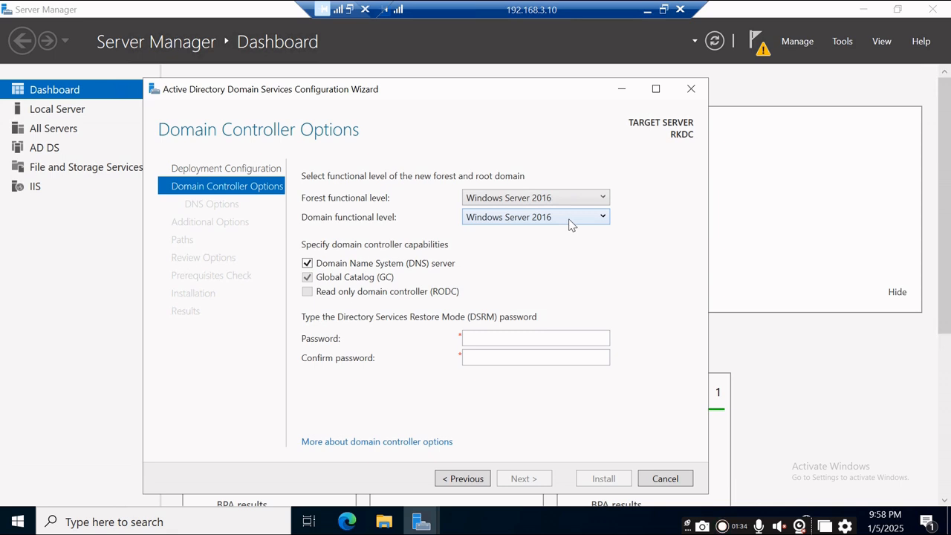
Try Windows Server 2012 R2 as the forest and domain functional levels, and return both to Windows Server 2016
left_click(531, 223)
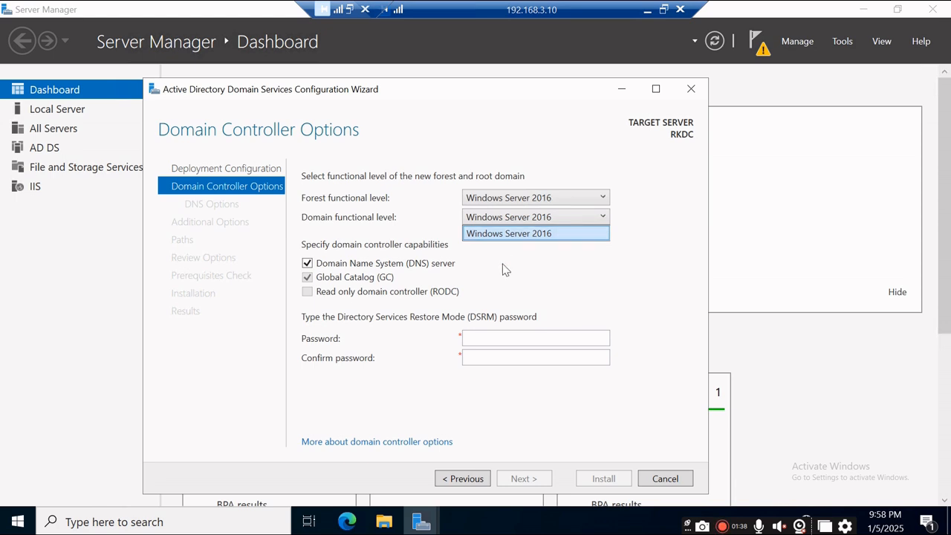
left_click(568, 260)
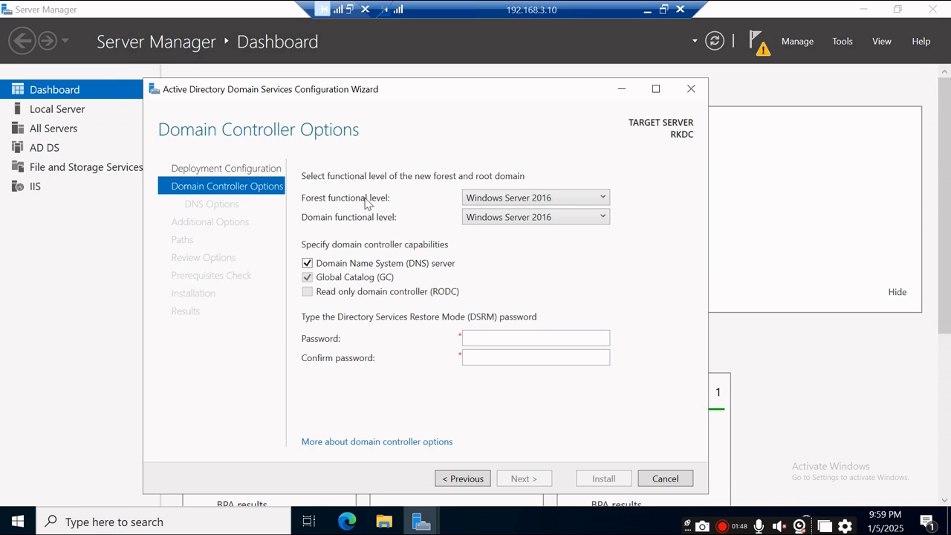
left_click(551, 199)
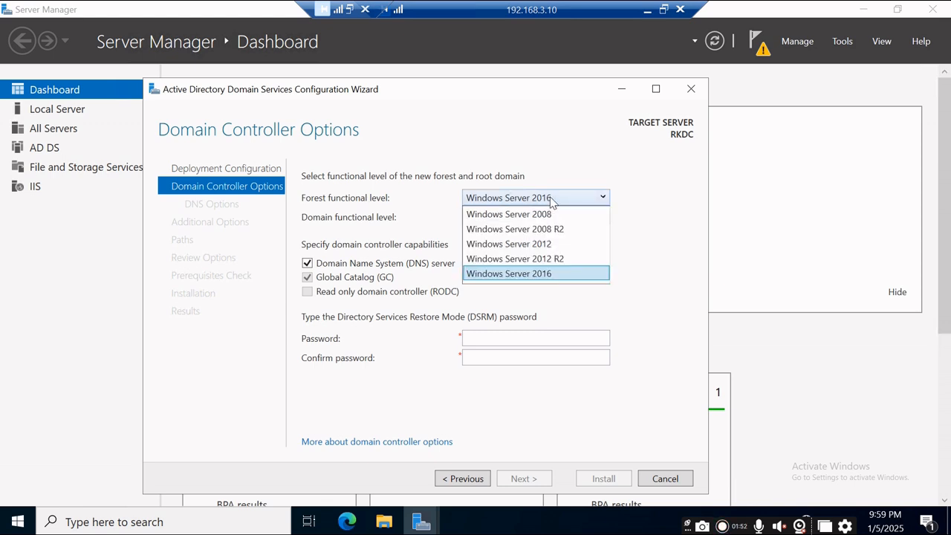
left_click(557, 259)
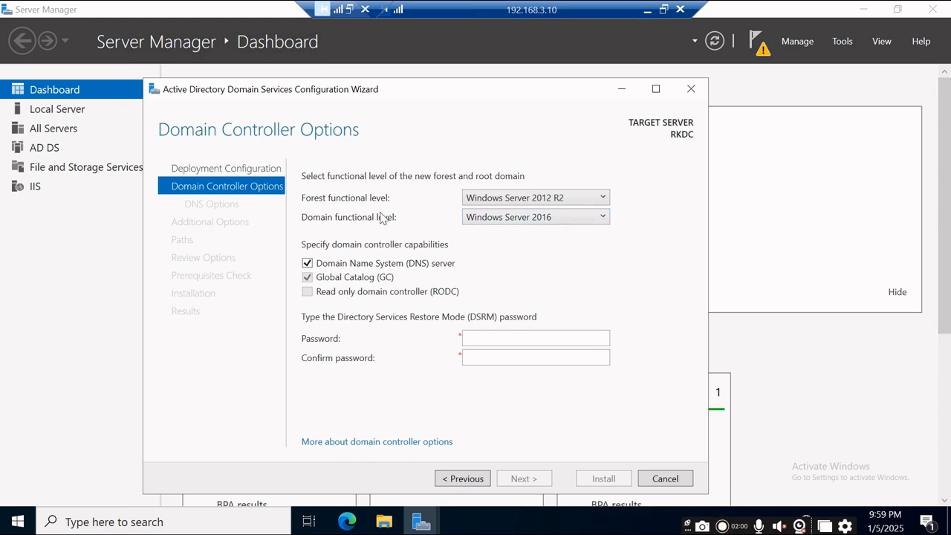
left_click(524, 217)
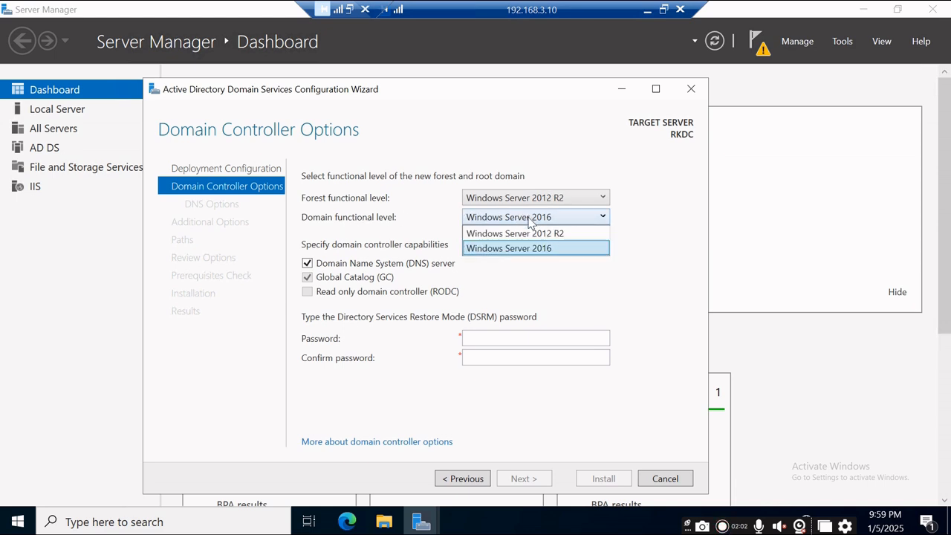
left_click(532, 235)
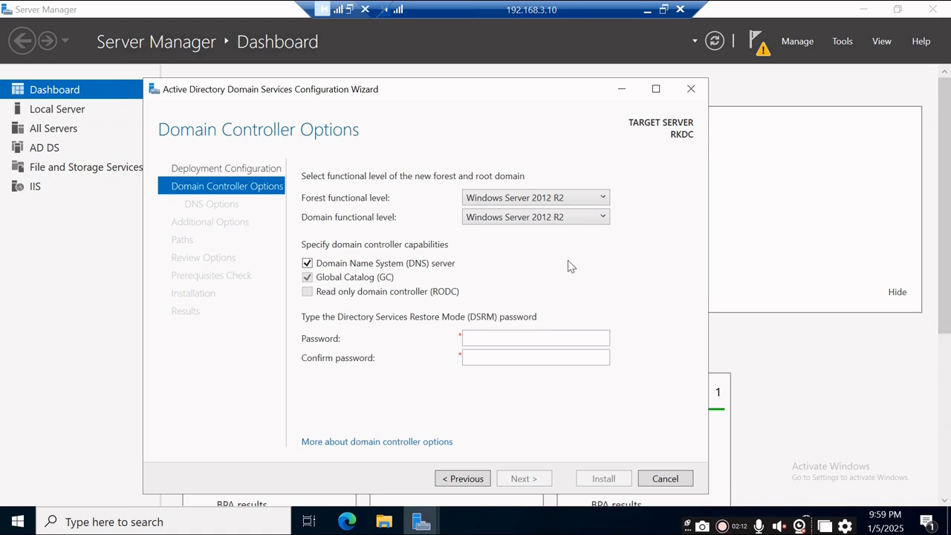
left_click(579, 195)
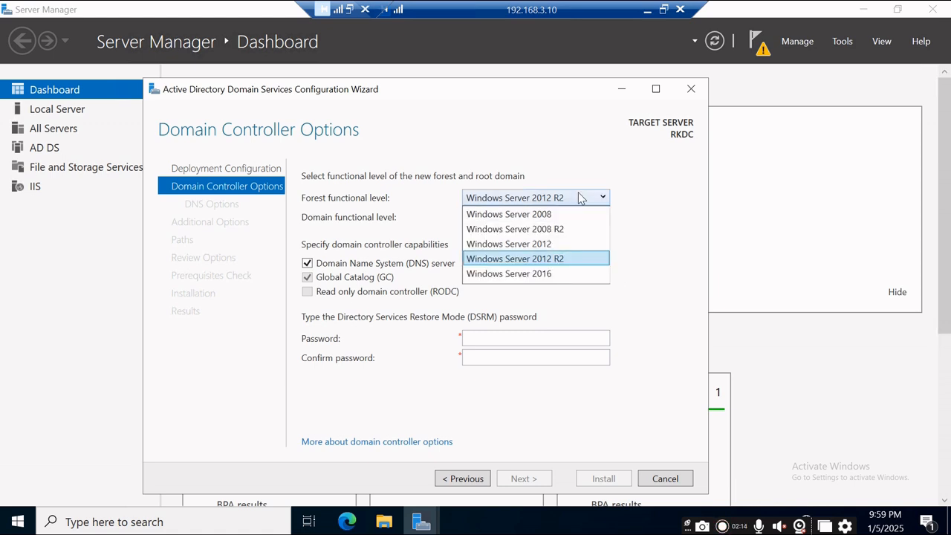
left_click(541, 273)
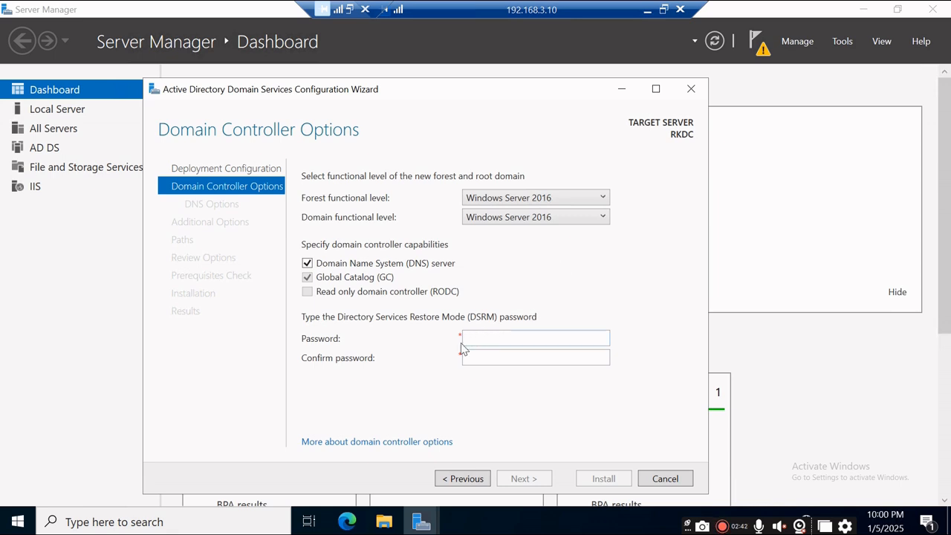
Enter and confirm the Directory Services Restore Mode password and accept the domain controller options
left_click(514, 339)
type("••••••••")
left_click(512, 358)
type("••••••")
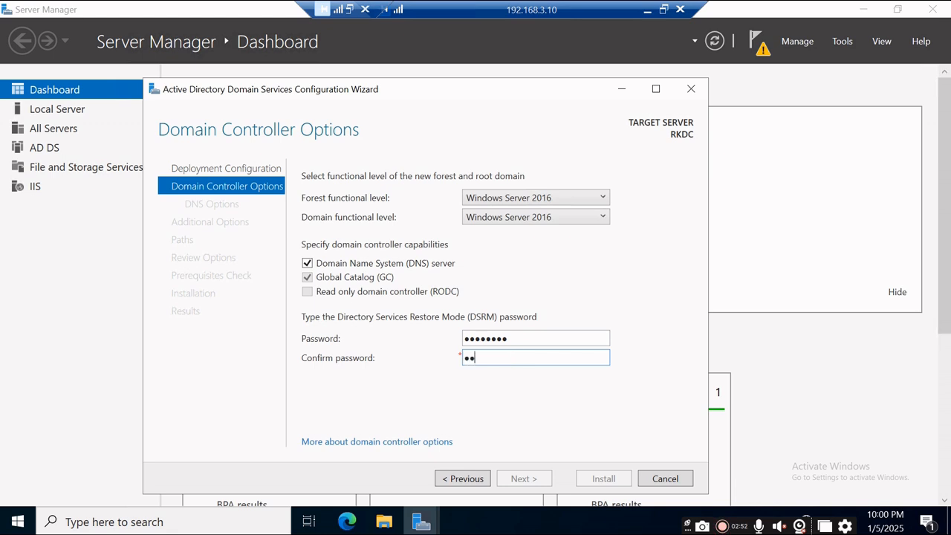
type("••")
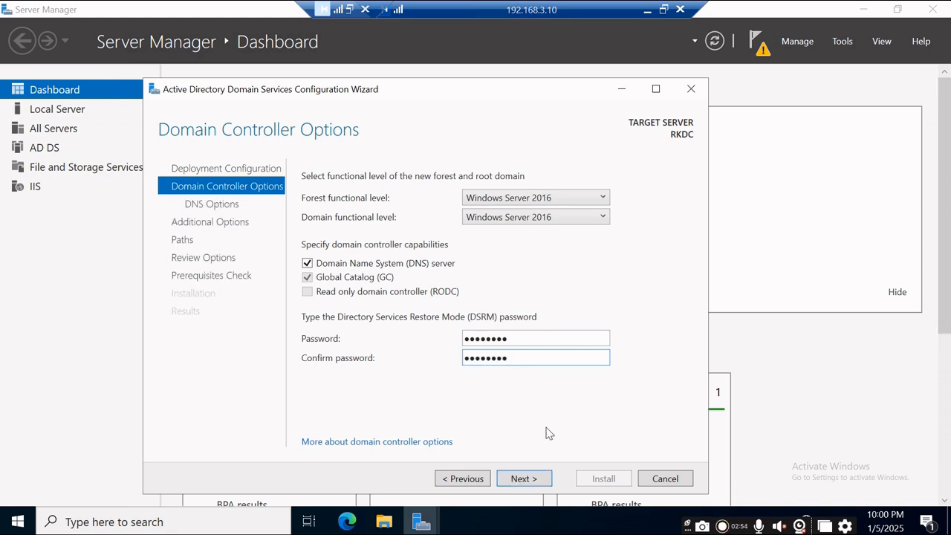
left_click(526, 480)
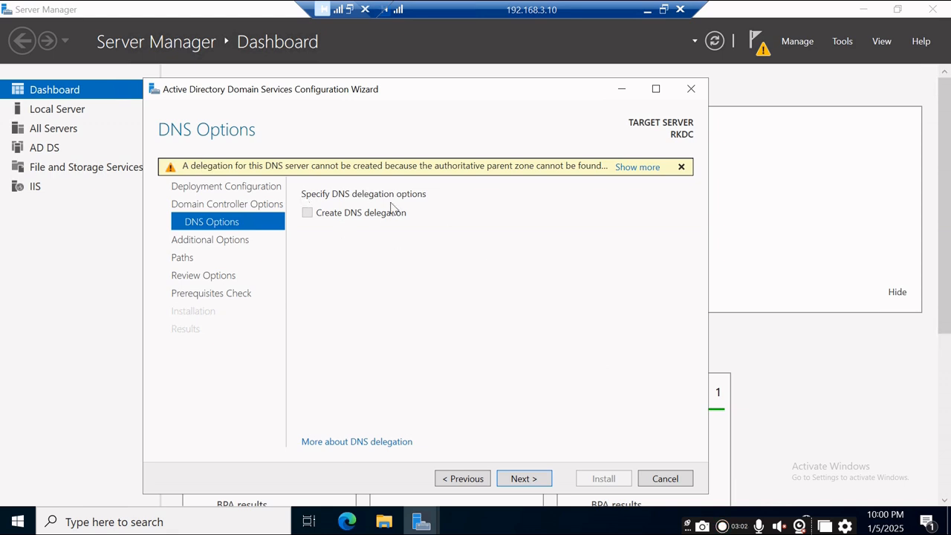
Accept the DNS options, the NetBIOS domain name RKITSUPPORT, and the default database, log and SYSVOL folders
left_click(524, 478)
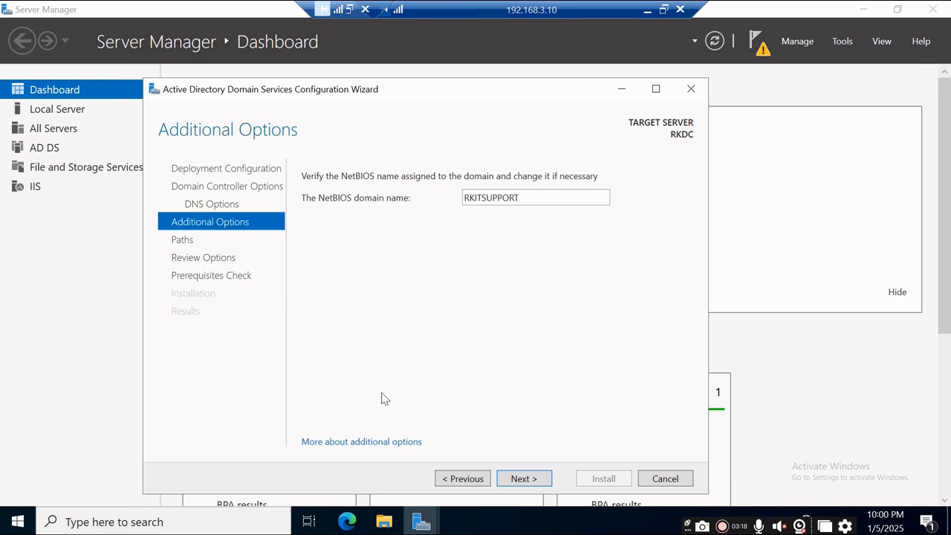
left_click(523, 479)
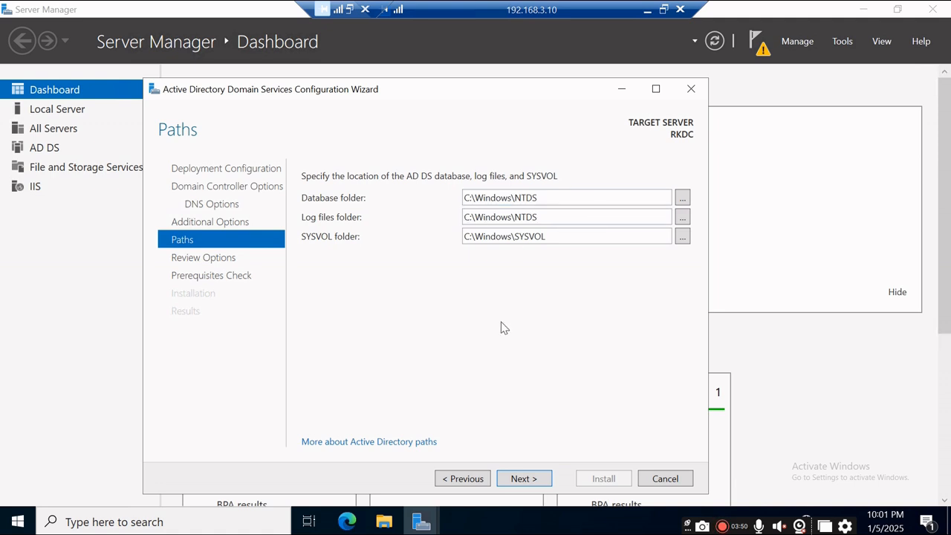
left_click(523, 478)
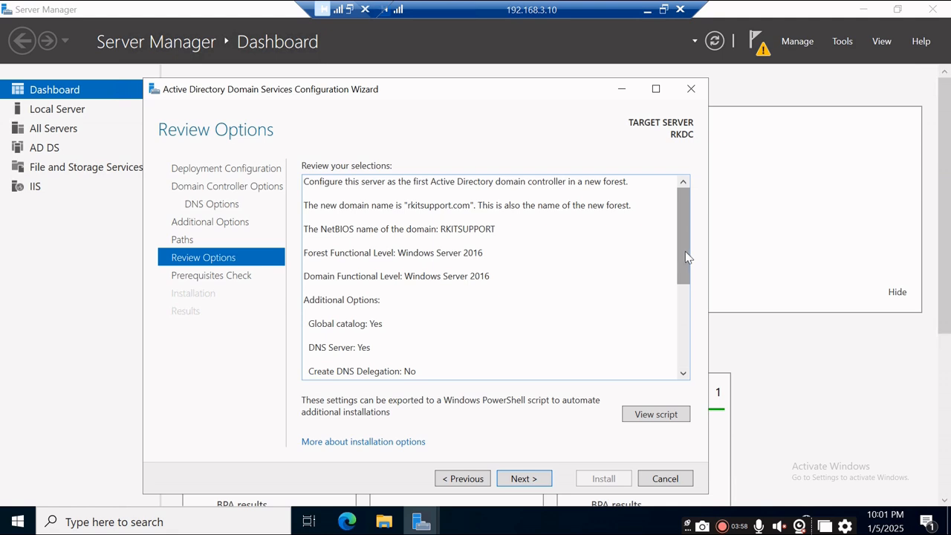
Review the selected deployment options and the generated PowerShell deployment script, closing the script without saving it
scroll(683, 310, "down", 4)
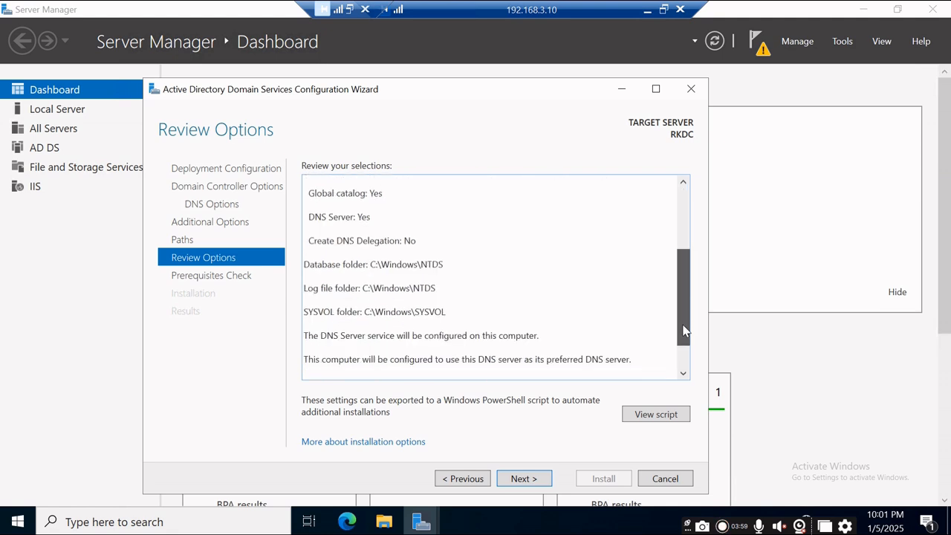
left_click(664, 413)
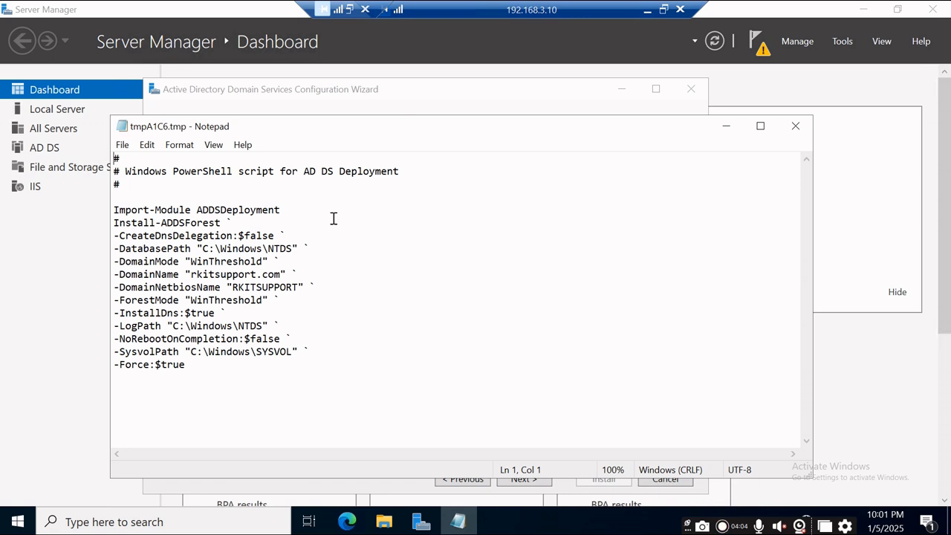
left_click(123, 144)
left_click(153, 231)
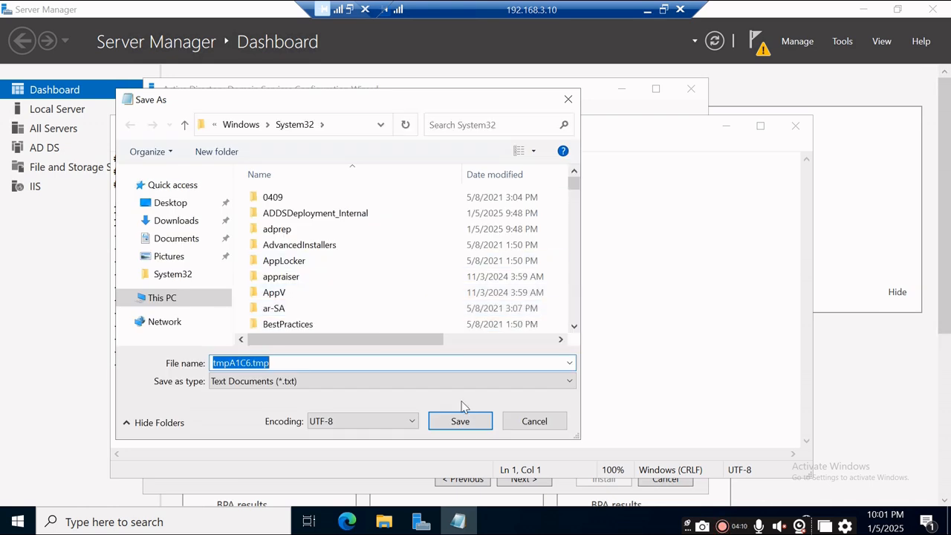
left_click(534, 421)
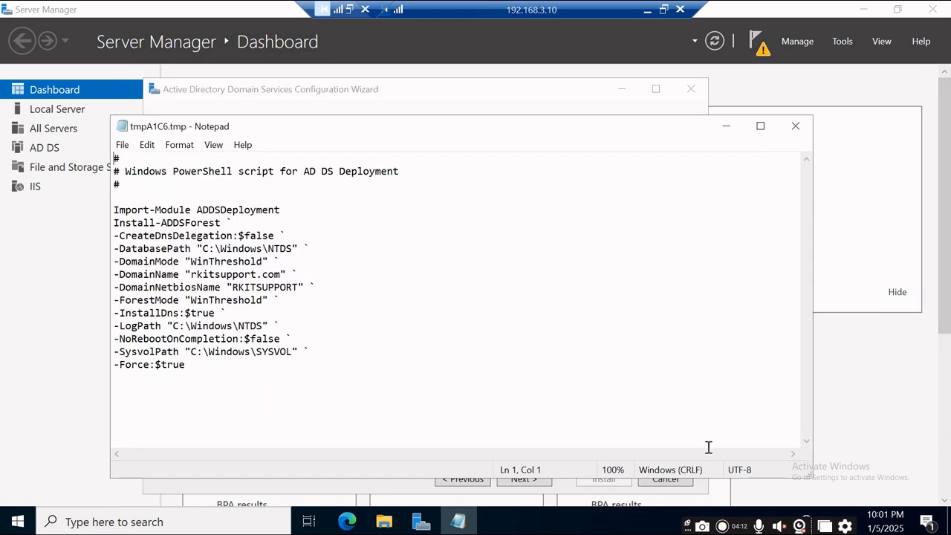
left_click(796, 126)
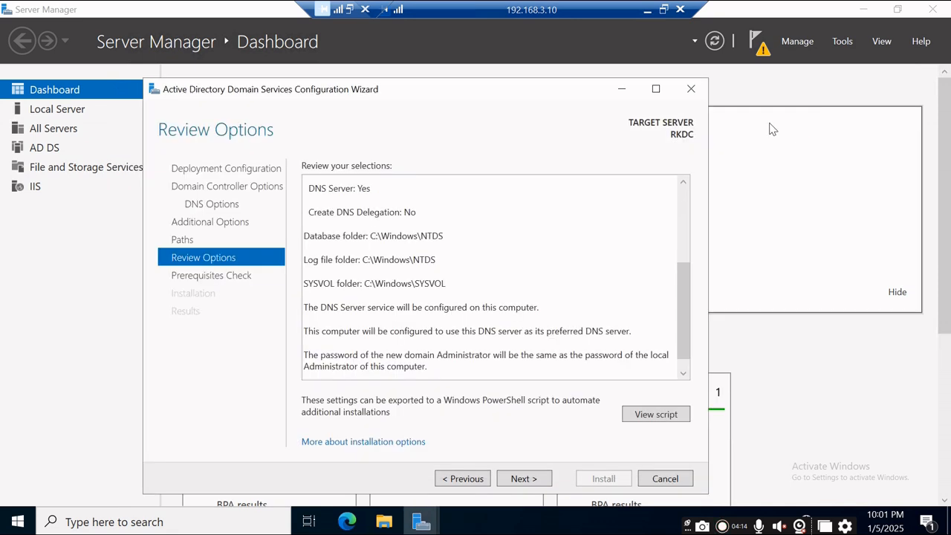
left_click_drag(684, 344, 684, 353)
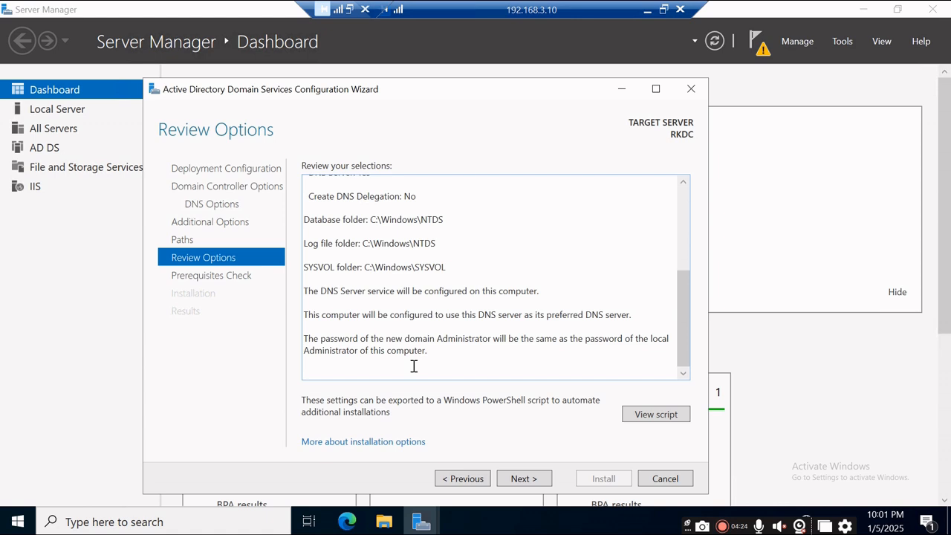
Run the prerequisites check and install the domain controller configuration, dismissing the notice about the ended remote session
left_click(527, 482)
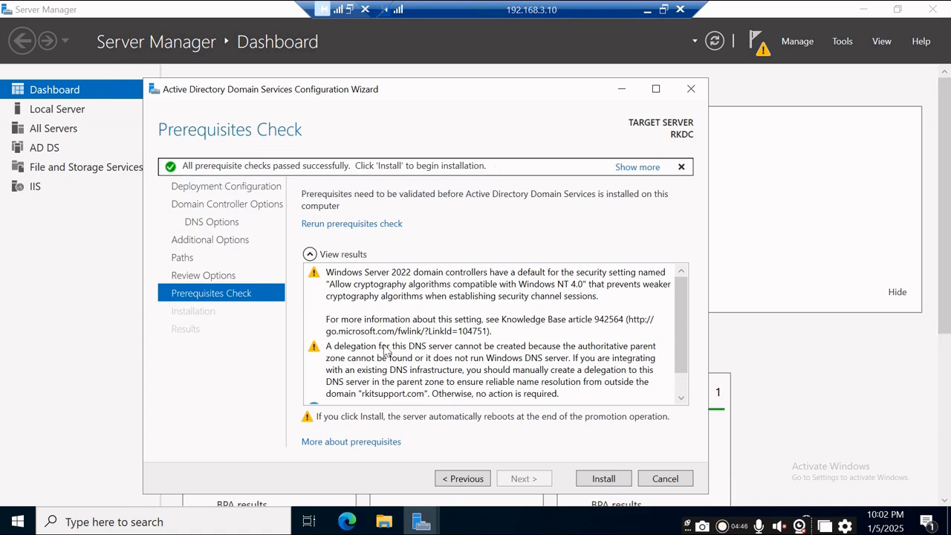
mouse_move(684, 315)
left_mouse_down()
mouse_move(684, 379)
mouse_move(690, 309)
left_mouse_up()
left_click_drag(683, 298, 687, 342)
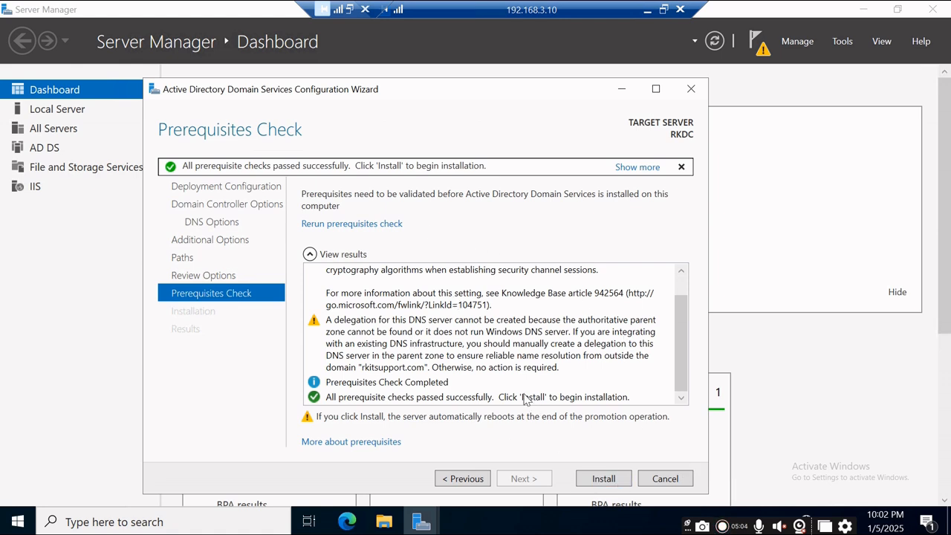
left_click(603, 479)
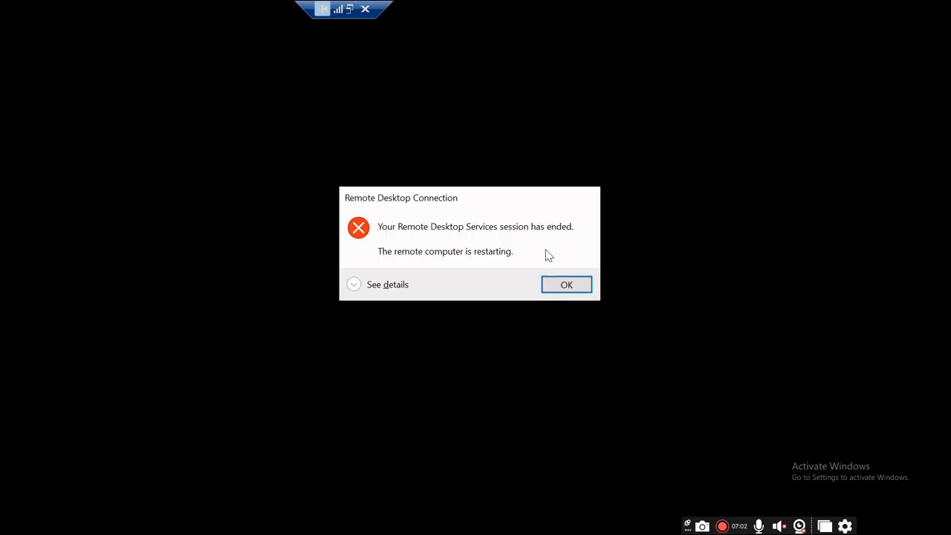
left_click(569, 288)
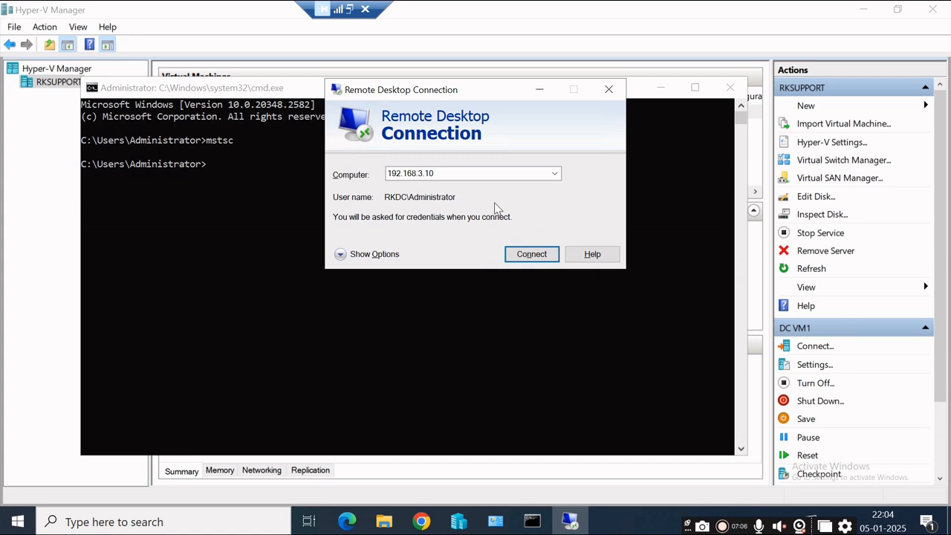
Start a continuous ping of 192.168.3.10 from the command prompt to check when the restarted server responds
left_click(532, 522)
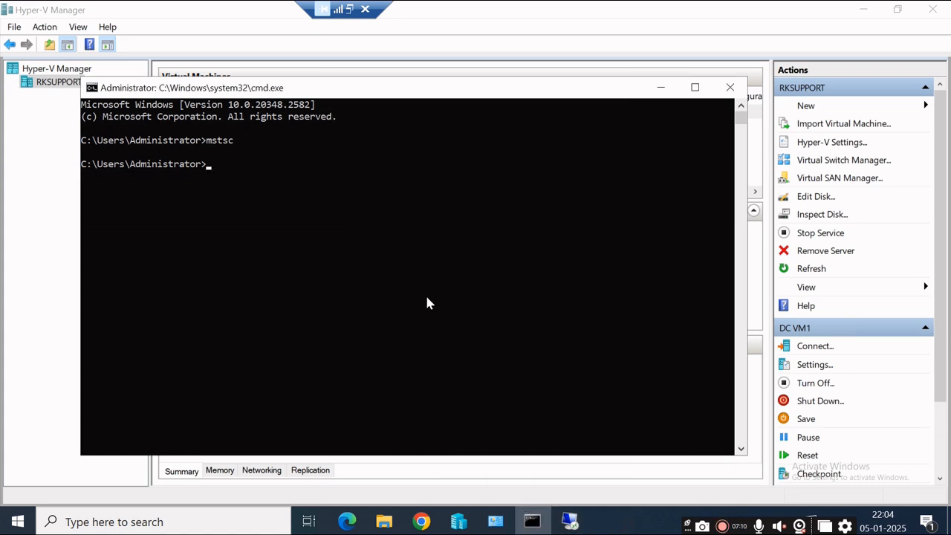
type("ping 192.168.3.10 -t")
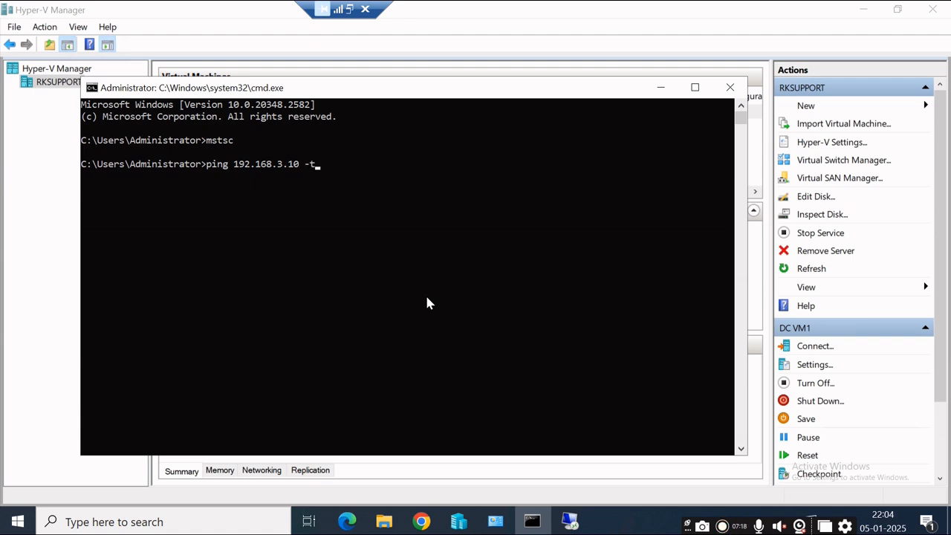
key("Return")
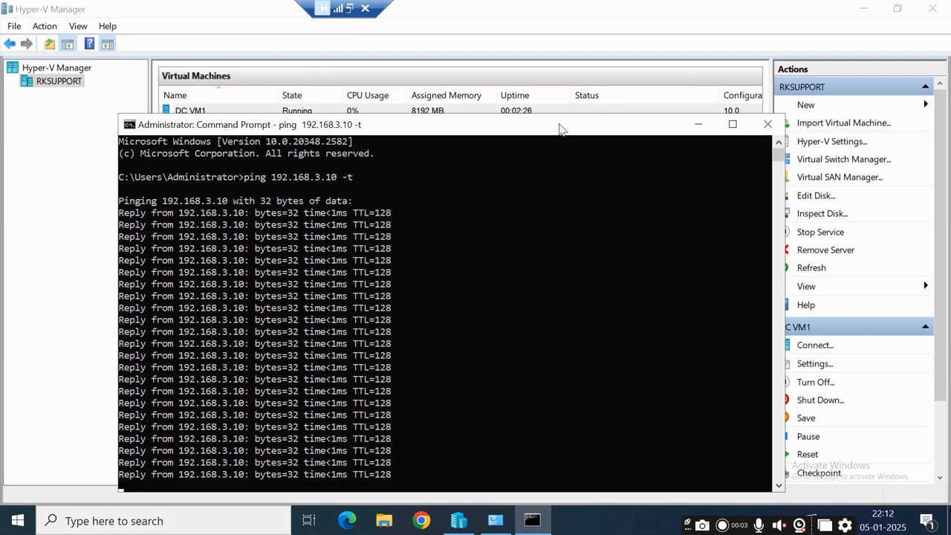
Reconnect to 192.168.3.10 through Remote Desktop as the domain administrator, entering the account password and accepting the untrusted certificate
key("super+r")
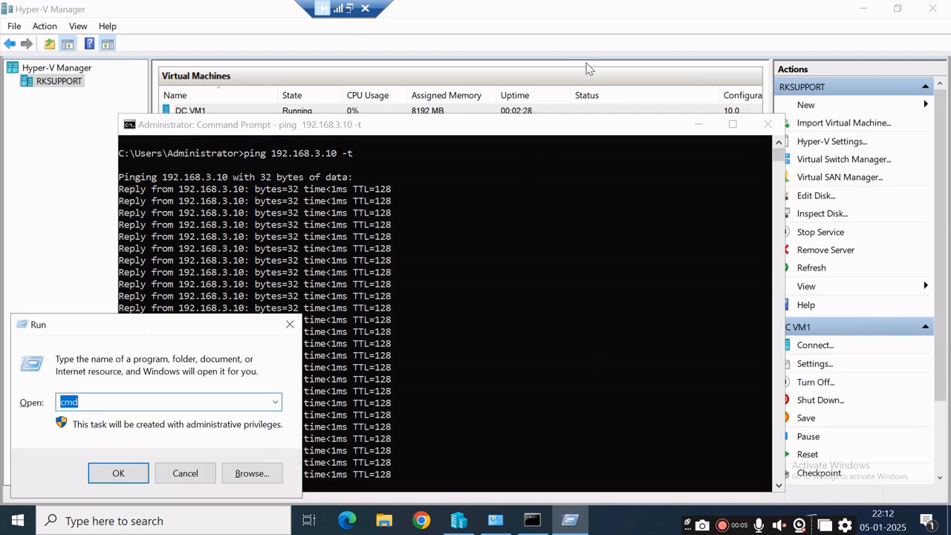
type("mstsc")
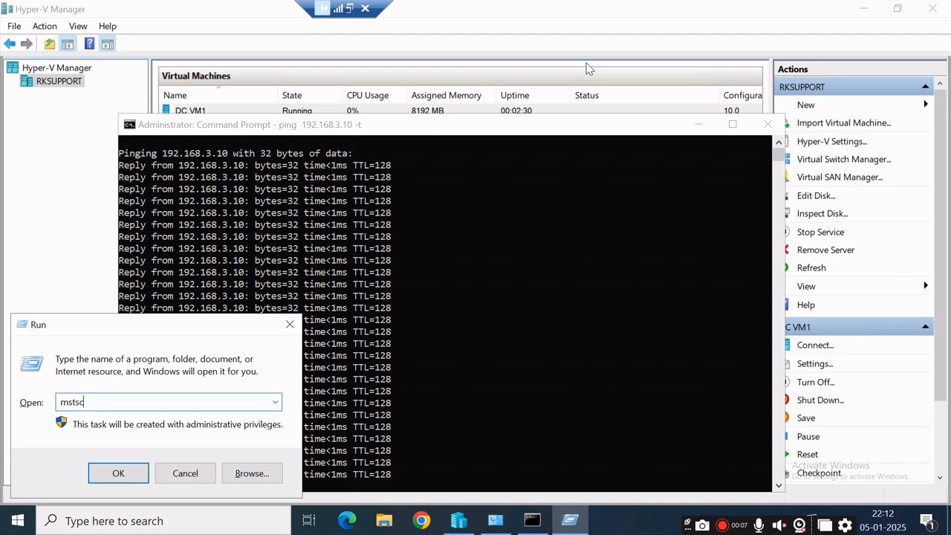
key("Return")
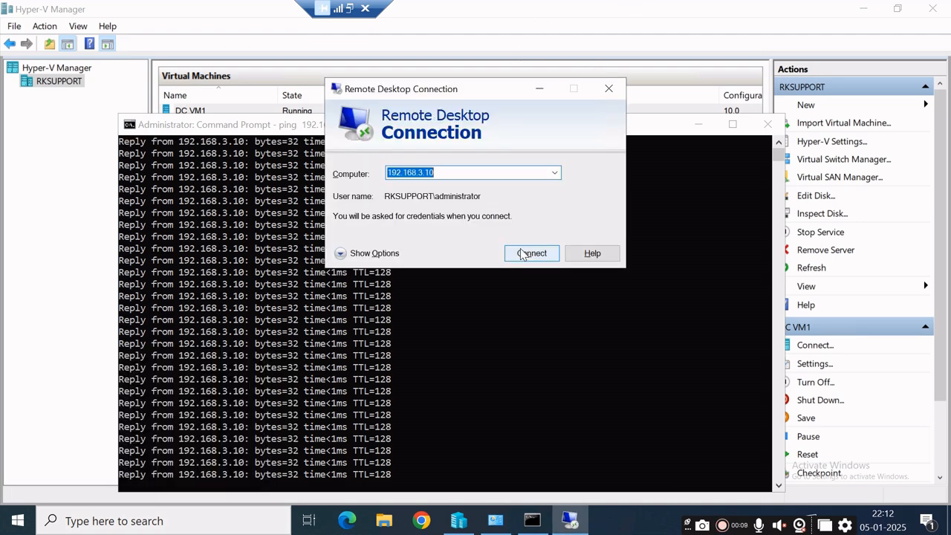
left_click(523, 254)
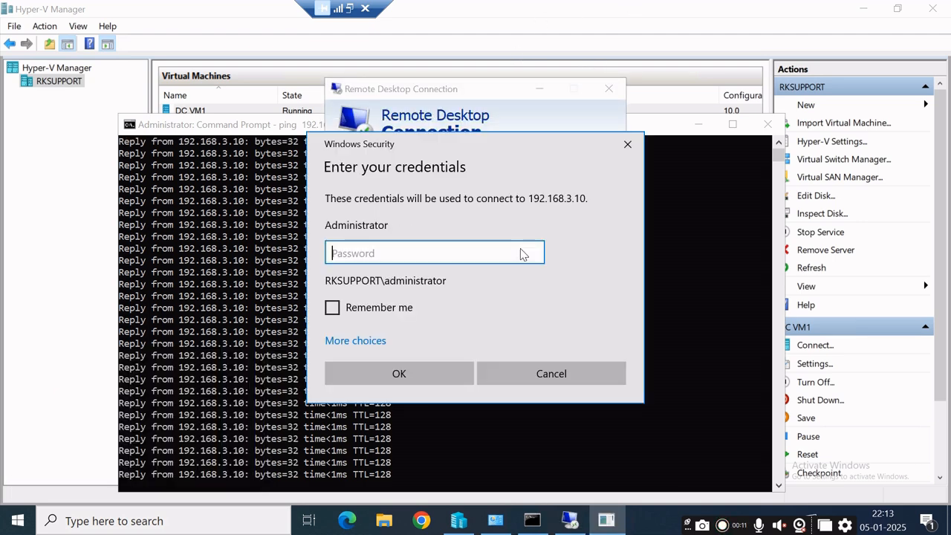
type("•••")
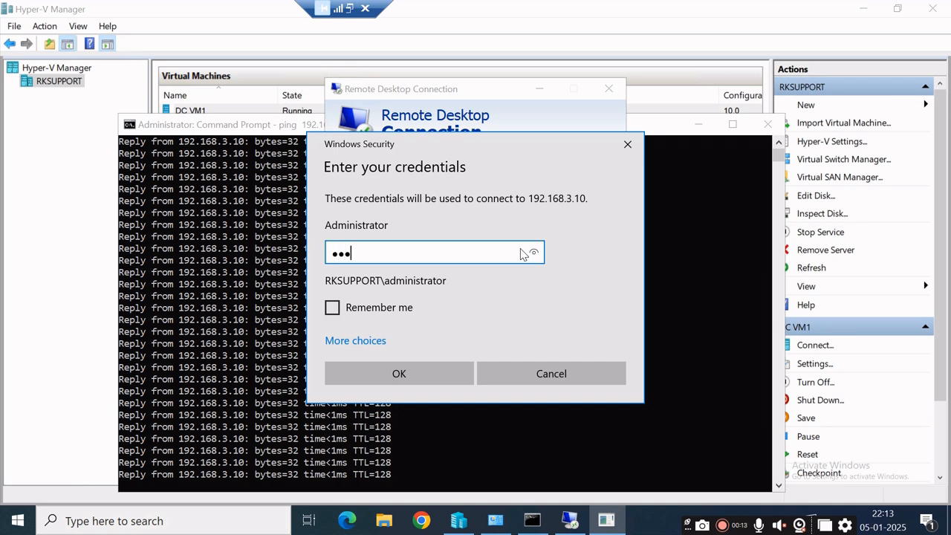
type("••••••")
key("Return")
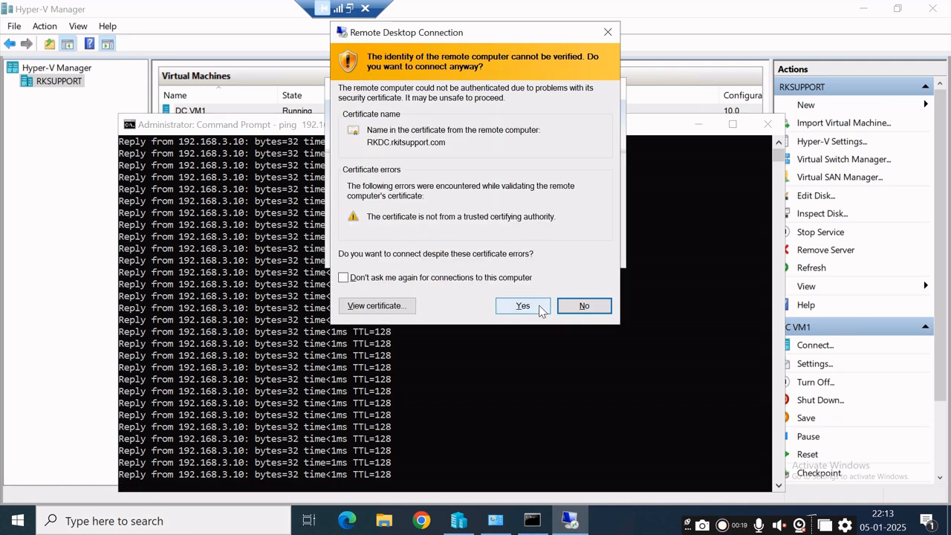
left_click(538, 305)
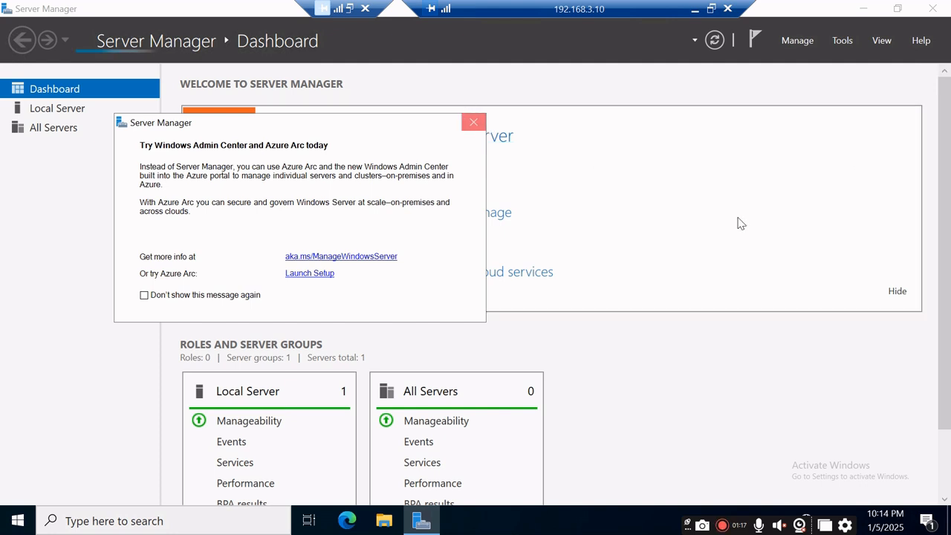
Dismiss the Windows Admin Center notice and examine the roles and server groups on the Server Manager dashboard
left_click(473, 121)
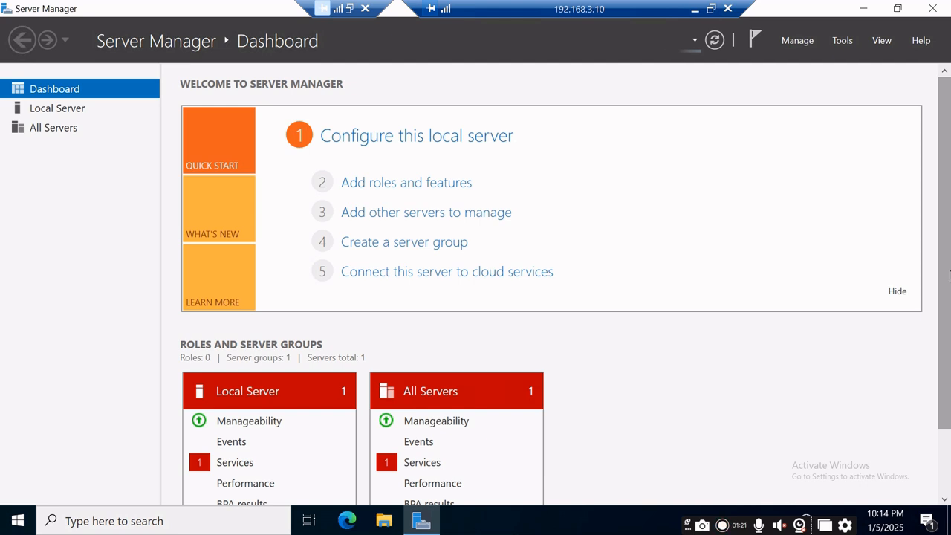
scroll(949, 276, "down", 2)
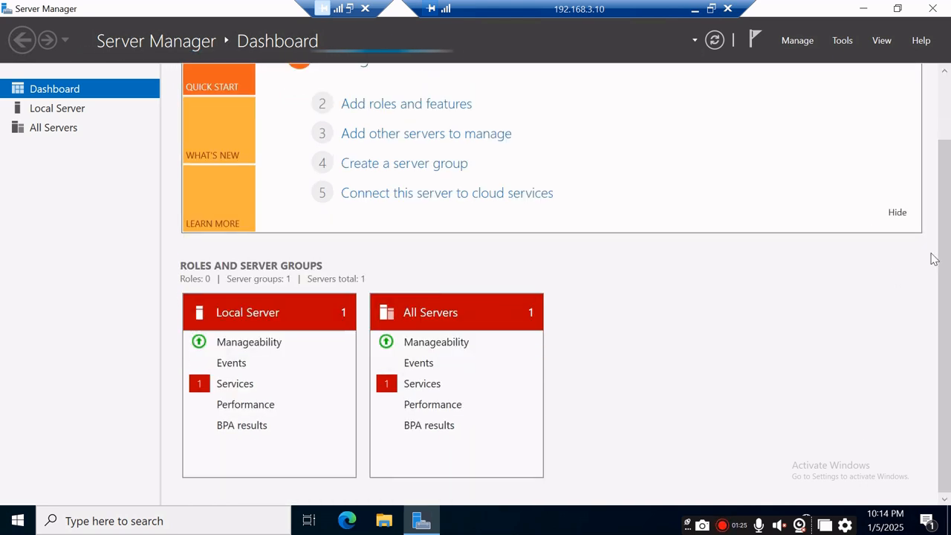
scroll(946, 180, "up", 1)
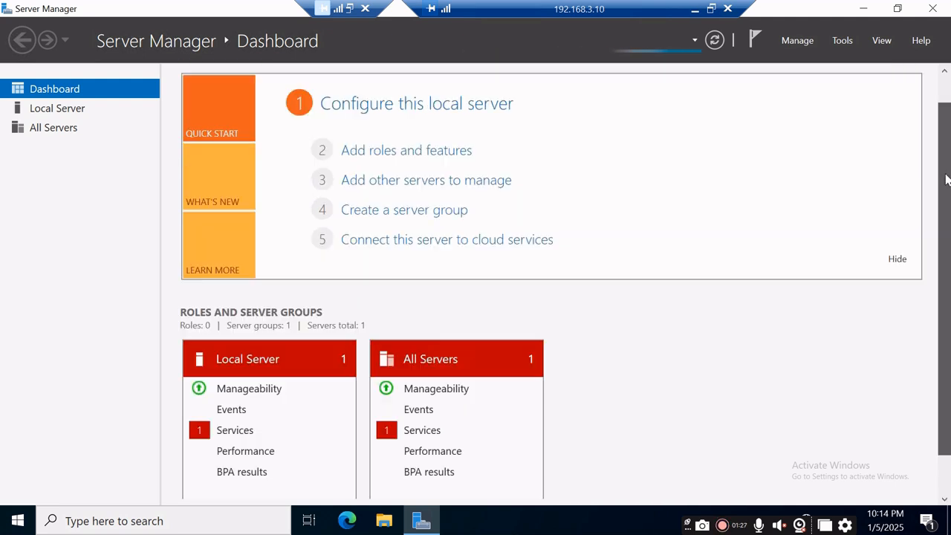
scroll(946, 180, "up", 1)
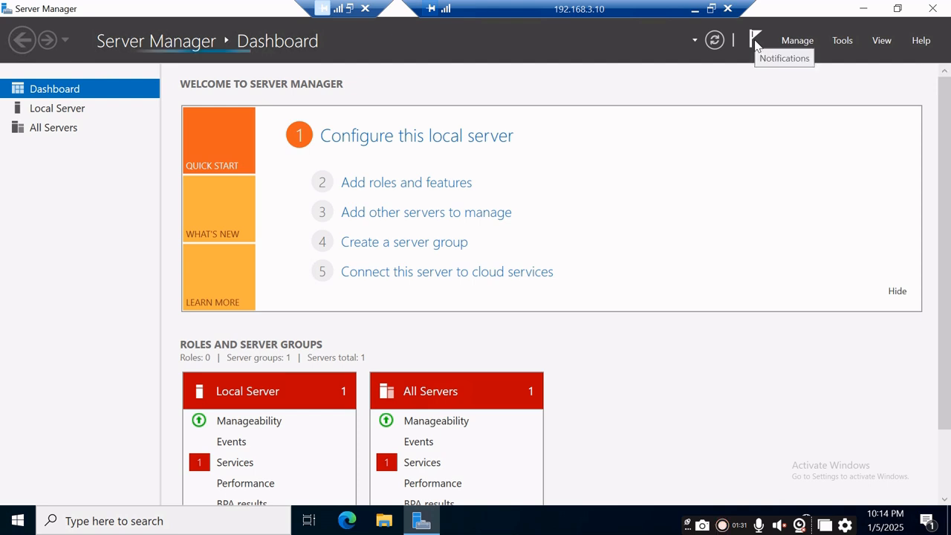
mouse_move(948, 173)
left_mouse_down()
mouse_move(948, 281)
mouse_move(949, 182)
left_mouse_up()
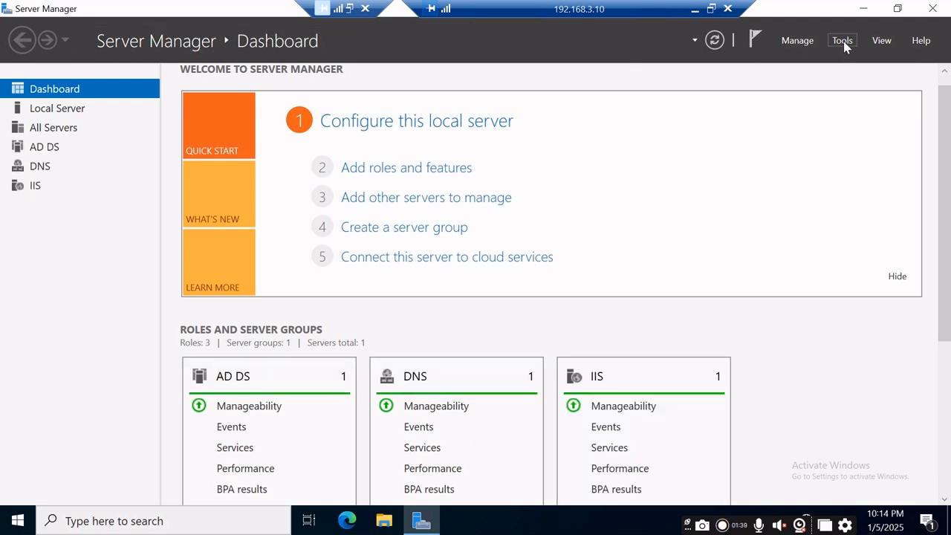
left_click_drag(948, 199, 946, 269)
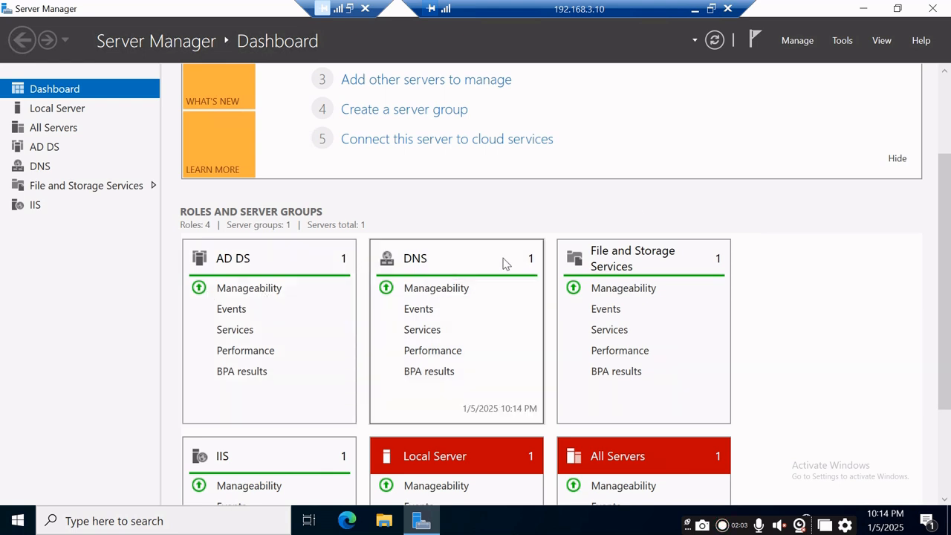
Open Active Directory Users and Computers, maximize it, and expand and select the rkitsupport.com domain
left_click(841, 41)
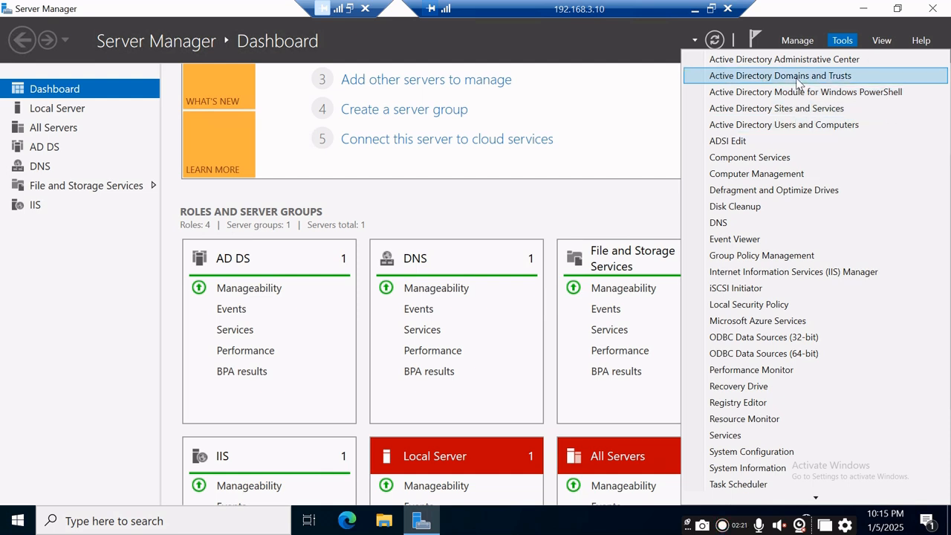
left_click(844, 124)
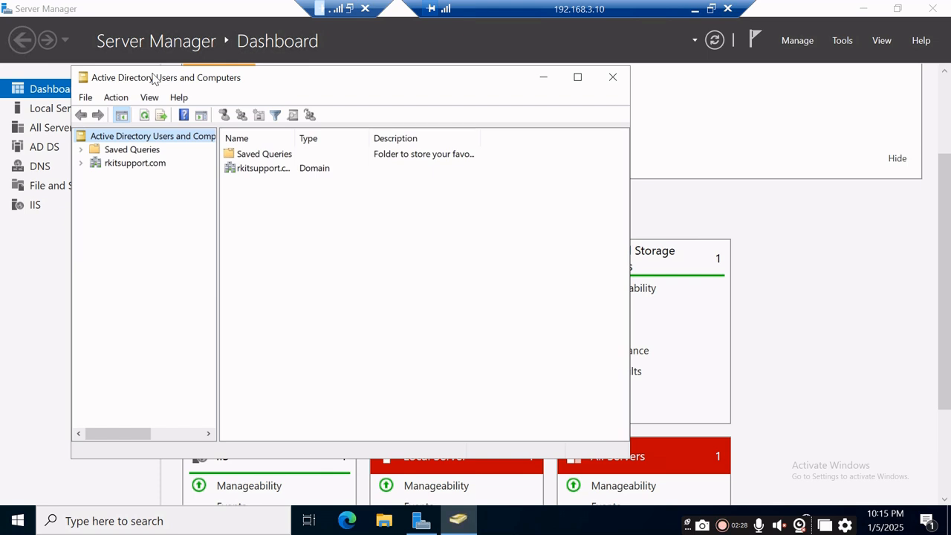
left_click(579, 78)
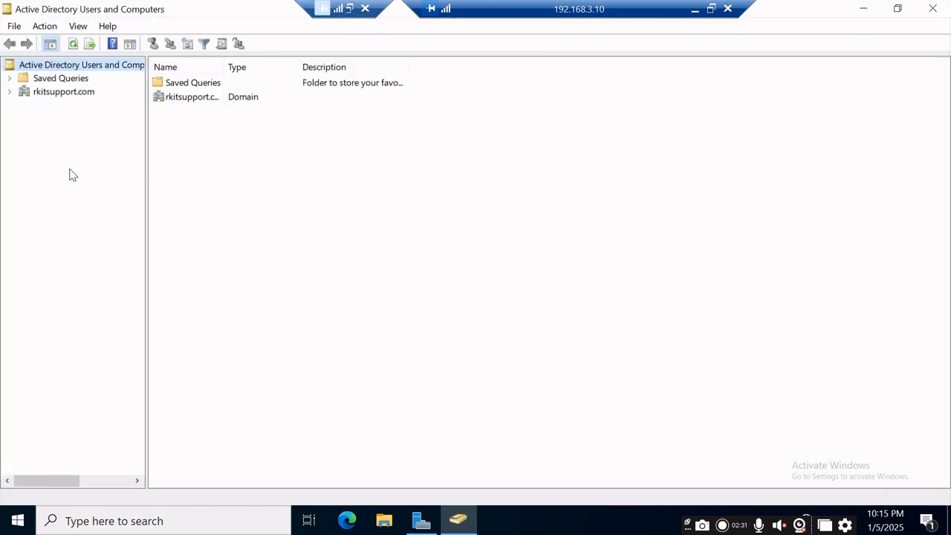
left_click(9, 93)
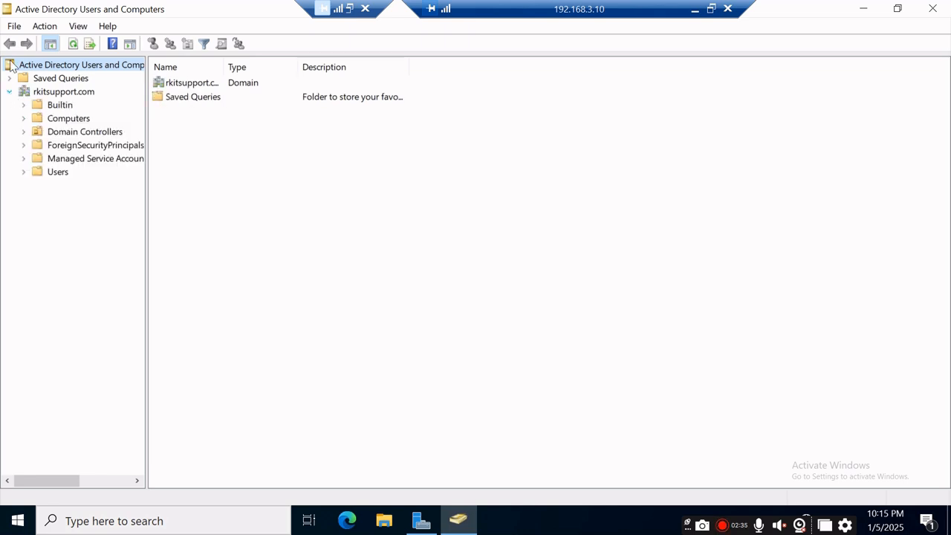
left_click(69, 93)
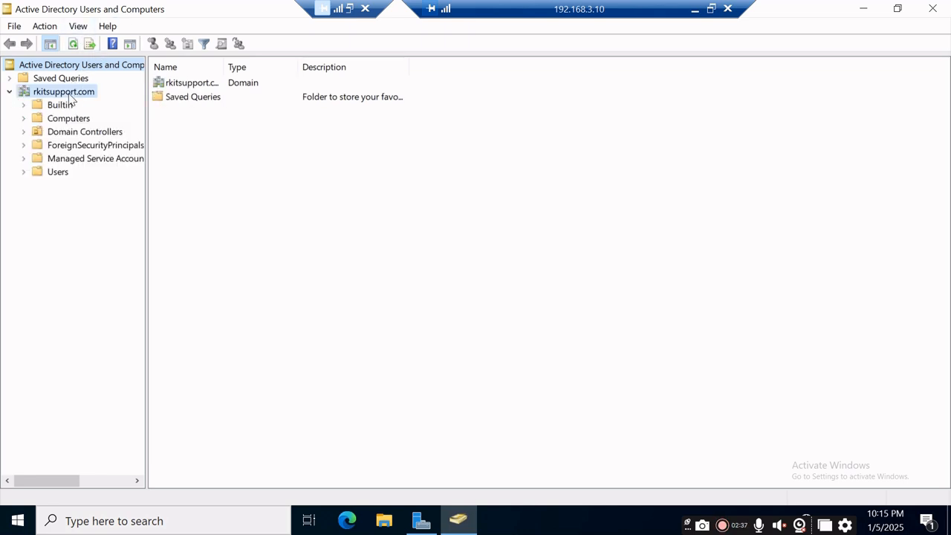